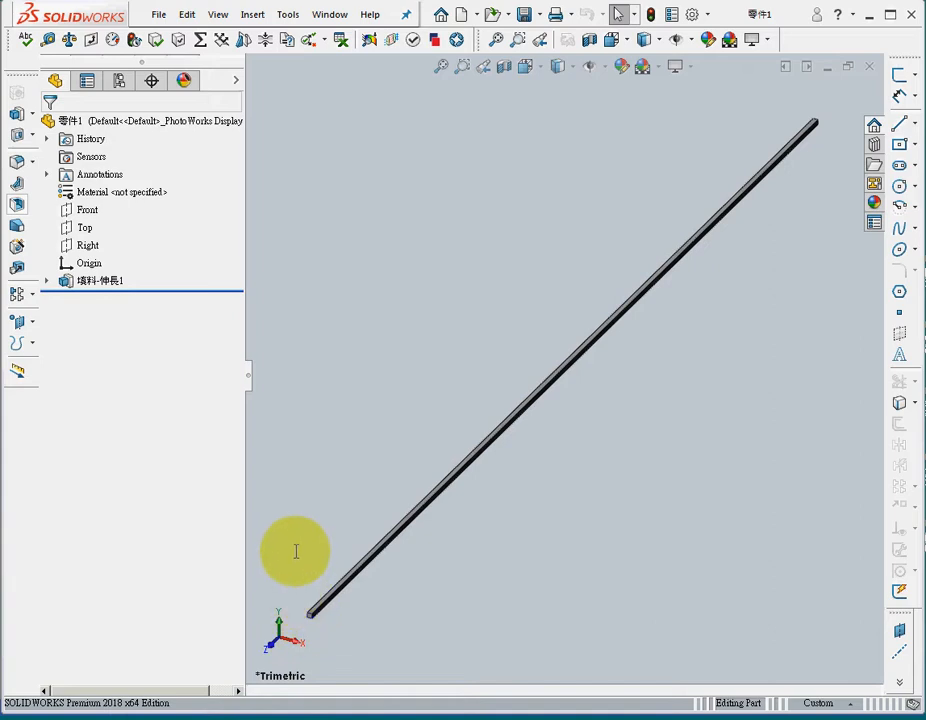
Step: Expand the bar's extrusion feature to check its sketch, and open the part's save options
{"action": "left_click", "coordinate": [46, 281]}
{"action": "left_click", "coordinate": [105, 298]}
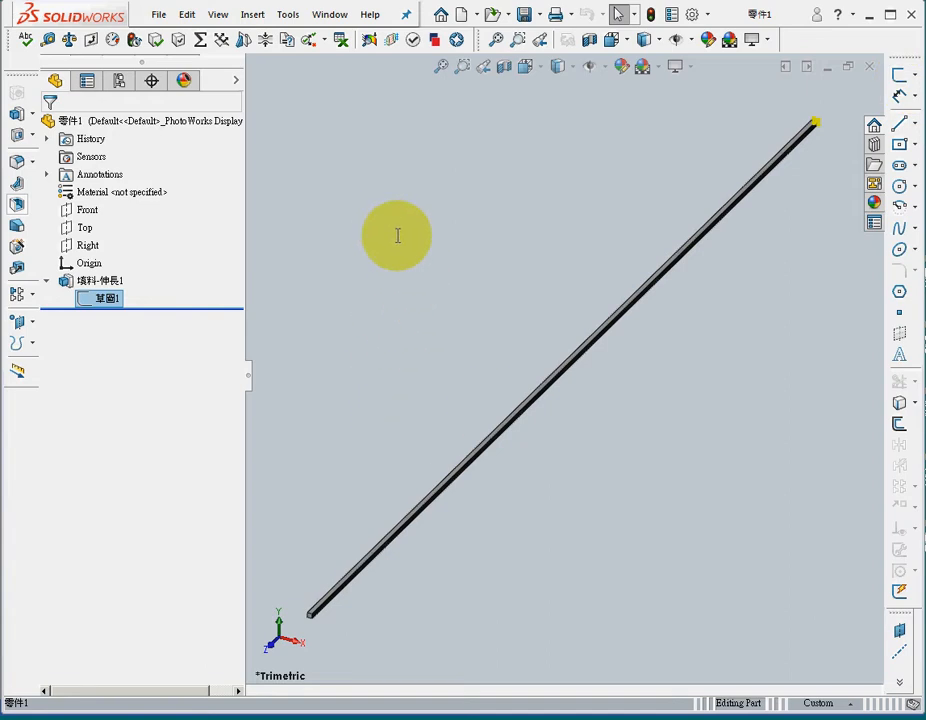
{"action": "left_click", "coordinate": [537, 14]}
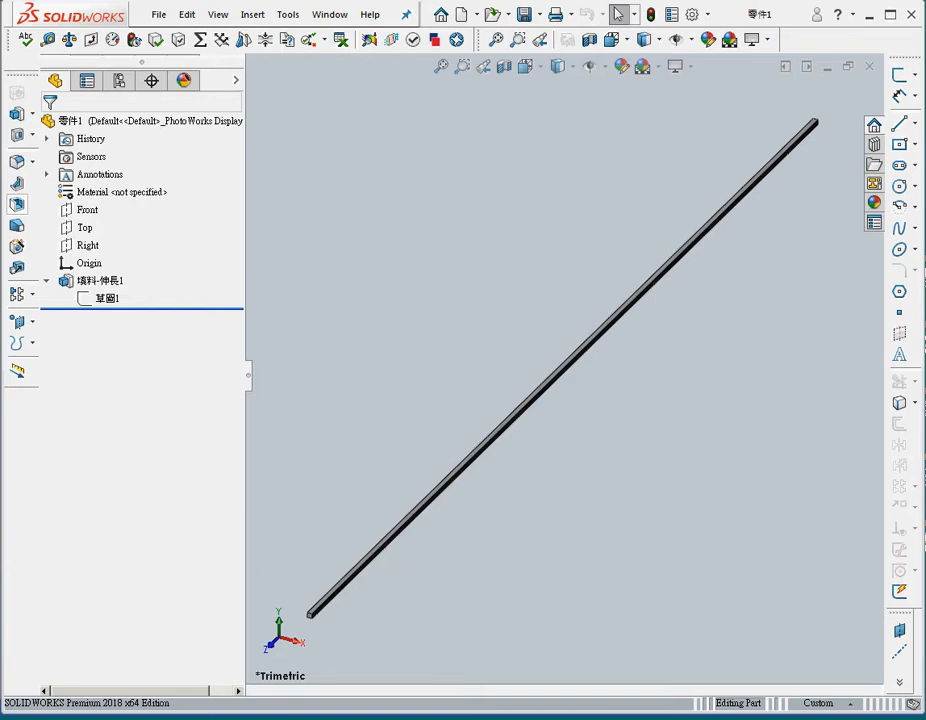
Step: Switch to midas NFX and set up a 3D project titled 002 with N, mm, J and sec units
{"action": "key", "text": "alt+Tab"}
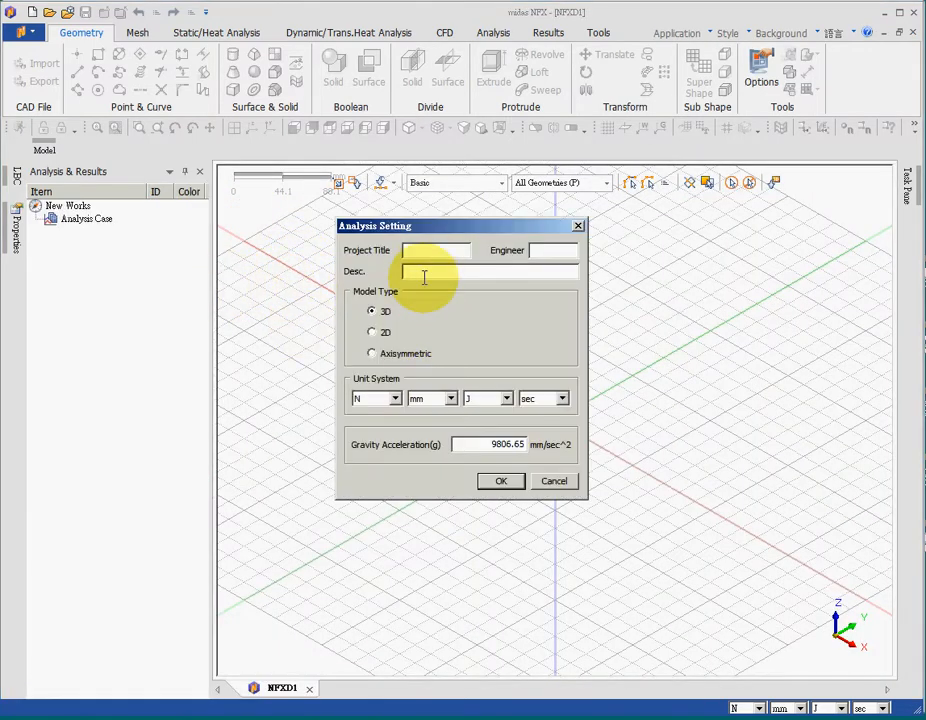
{"action": "left_click", "coordinate": [430, 251]}
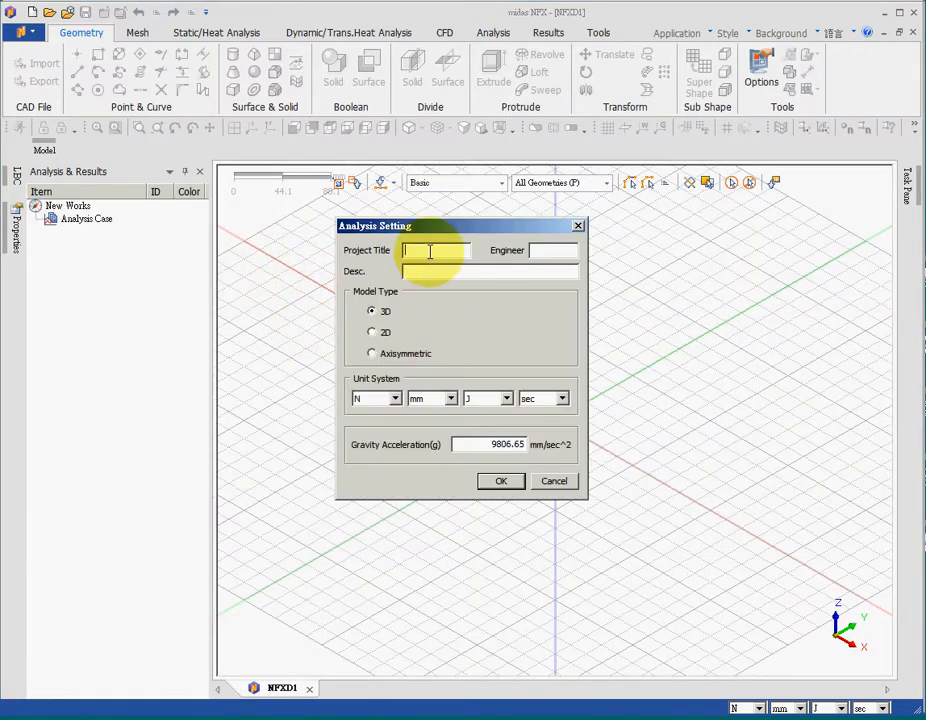
{"action": "type", "text": "002"}
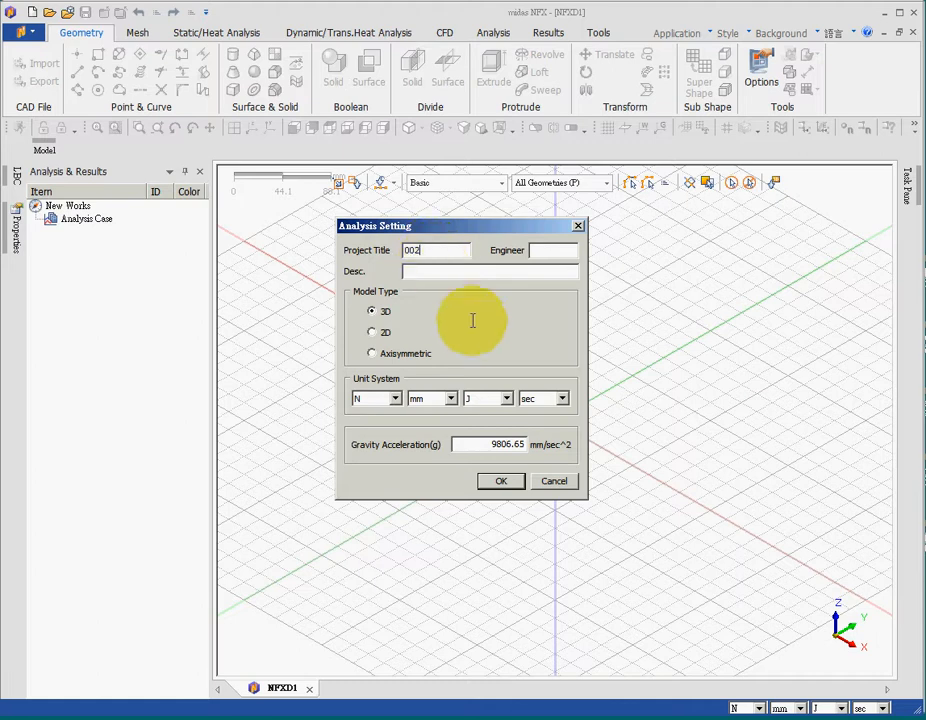
{"action": "left_click", "coordinate": [501, 481]}
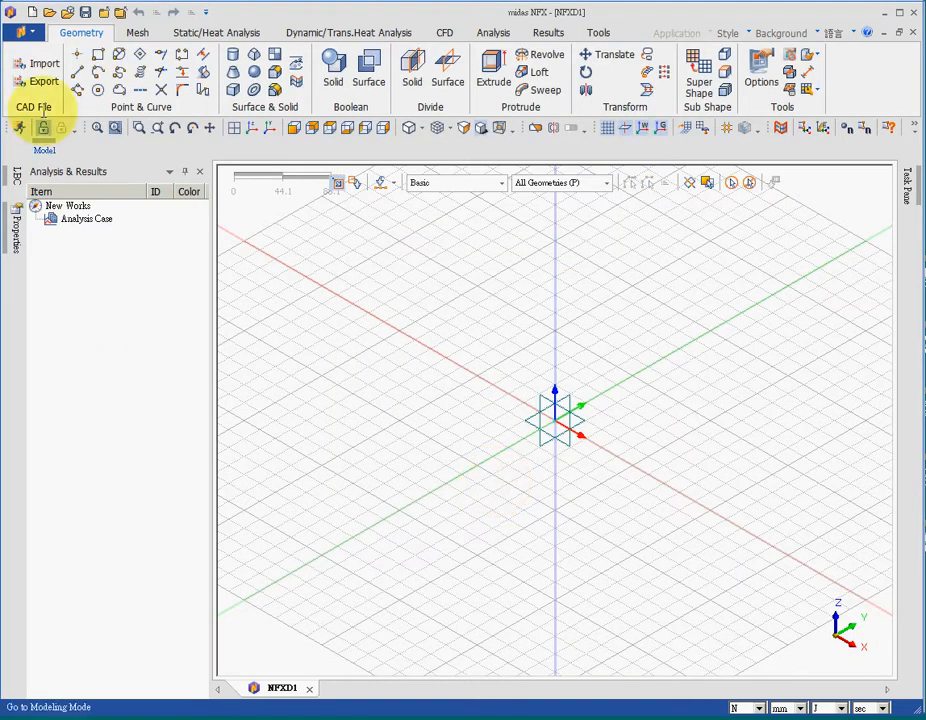
Step: Import the Parasolid file 002.x_t from the desktop in mm and hide the workplane grid
{"action": "left_click", "coordinate": [38, 63]}
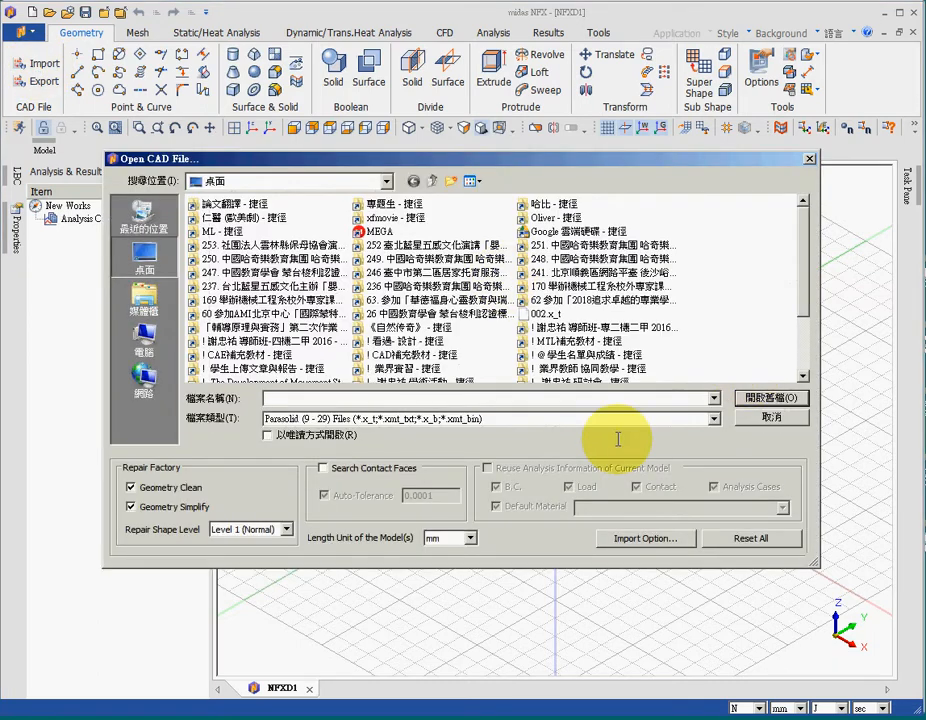
{"action": "left_click", "coordinate": [546, 313]}
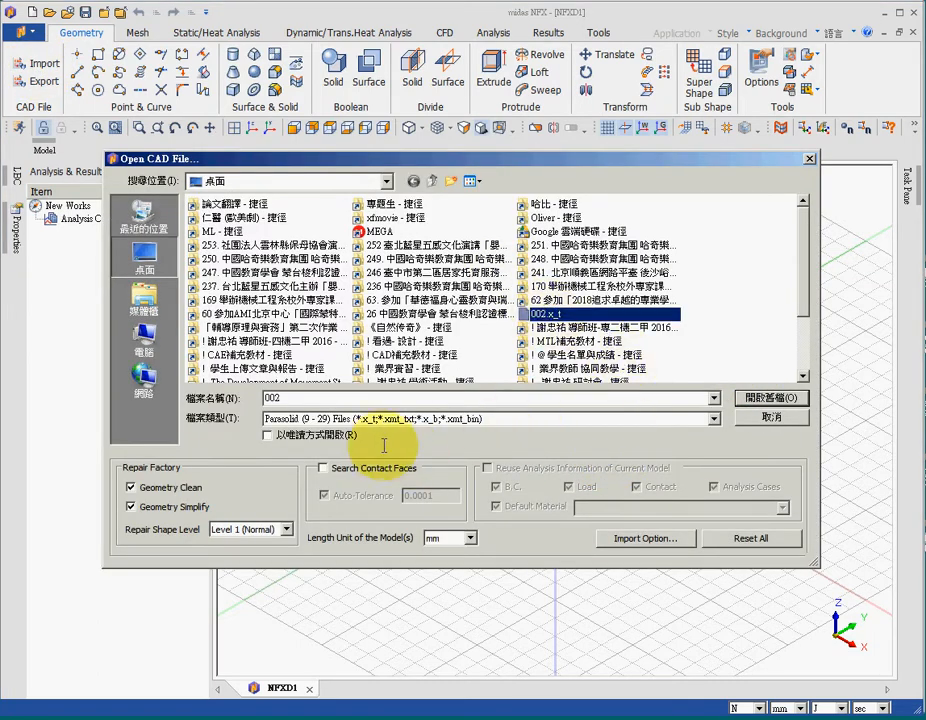
{"action": "left_click", "coordinate": [768, 397]}
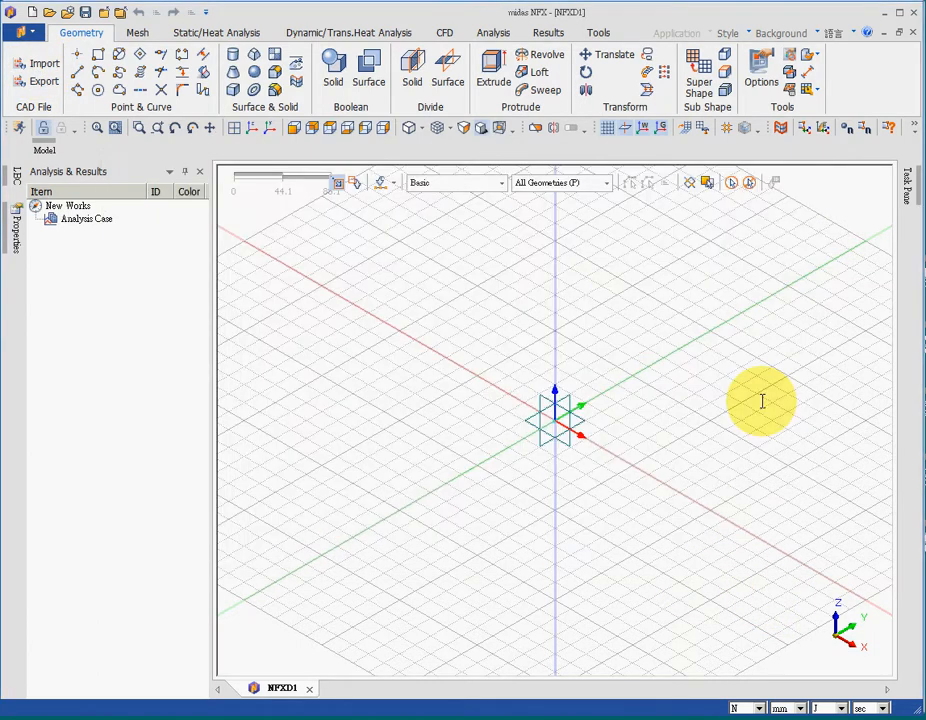
{"action": "middle_click_drag", "start_coordinate": [525, 318], "coordinate": [422, 410]}
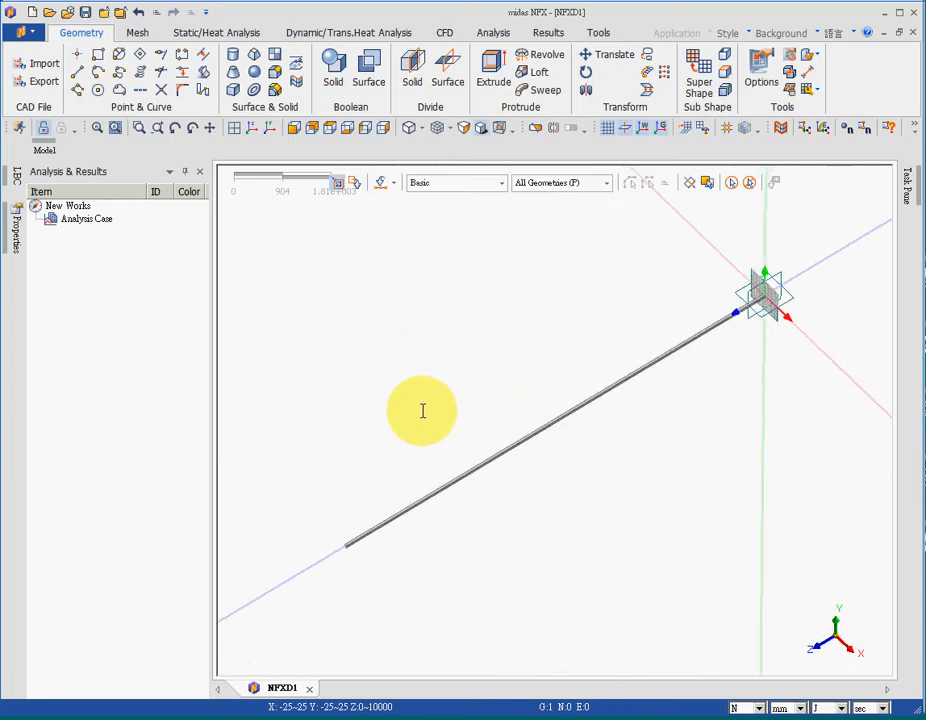
{"action": "left_click", "coordinate": [607, 129]}
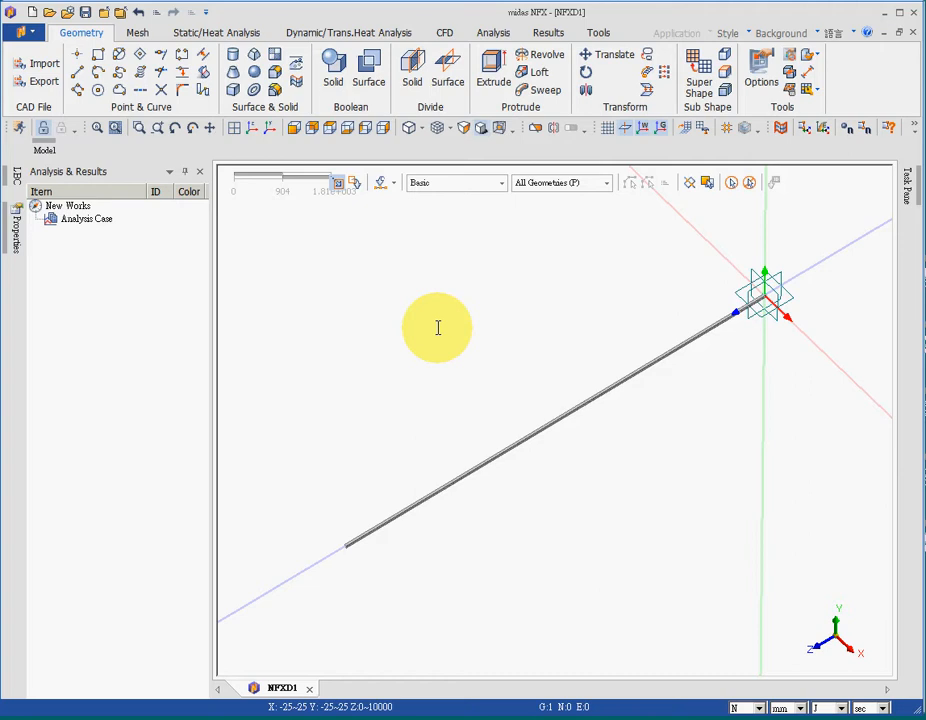
Step: Create a new isotropic material based on AISI 1020 from the material library
{"action": "left_click", "coordinate": [136, 31]}
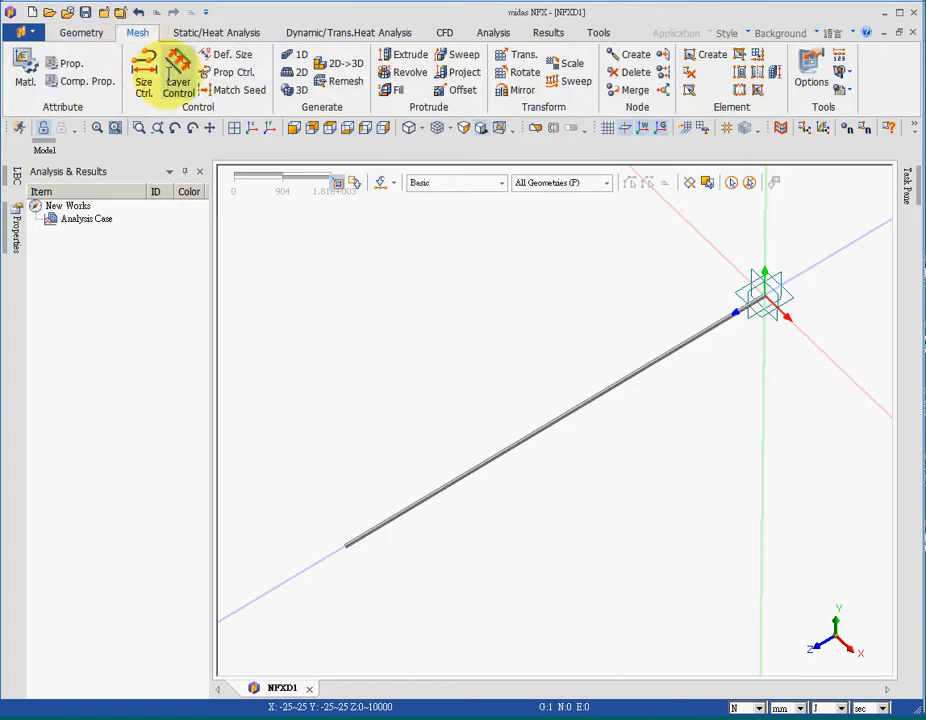
{"action": "left_click", "coordinate": [24, 64]}
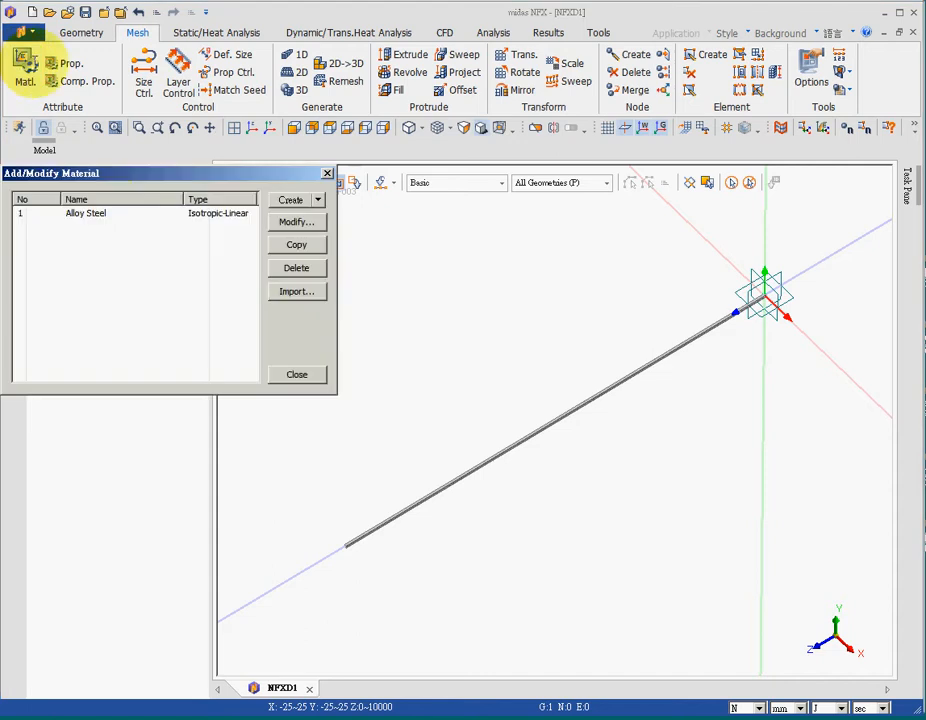
{"action": "left_click", "coordinate": [318, 200]}
{"action": "left_click", "coordinate": [313, 219]}
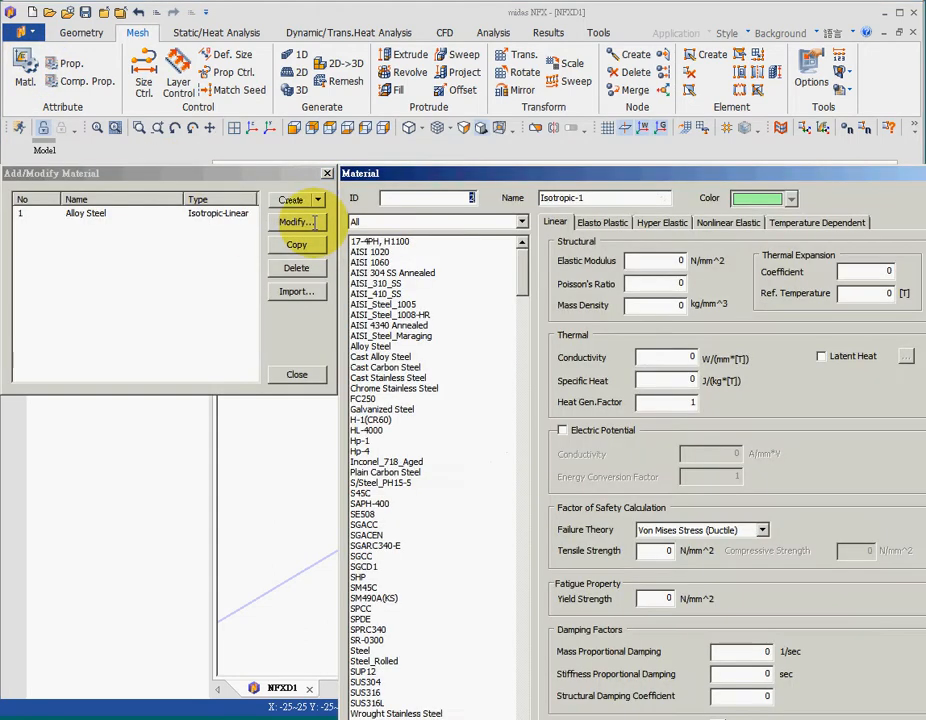
{"action": "left_click", "coordinate": [373, 251]}
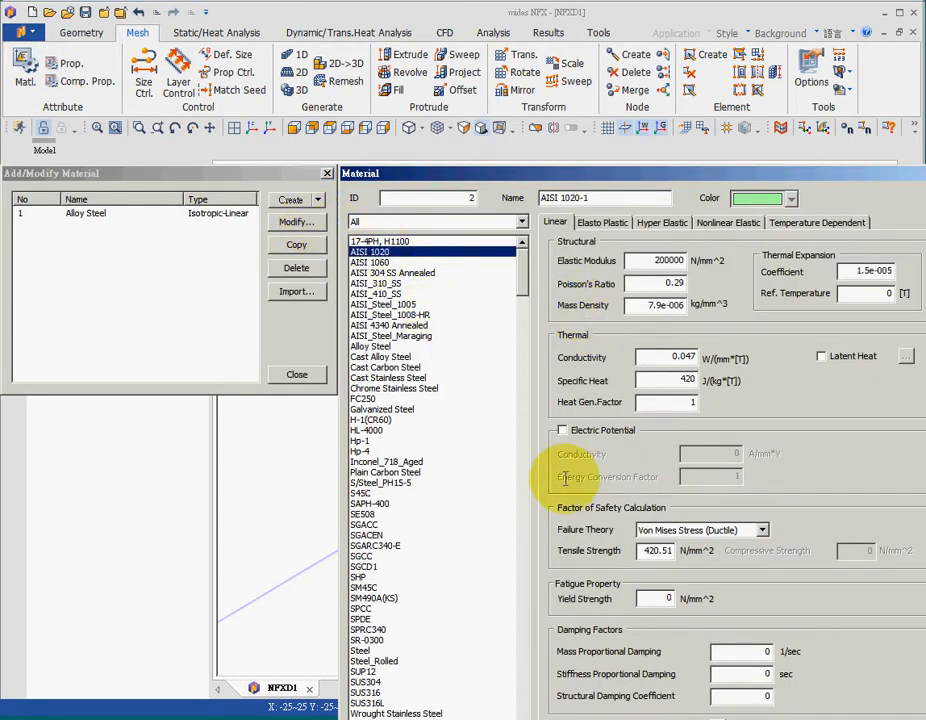
Step: Set the new material's elastic modulus to 300000 N/mm^2 and Poisson's ratio to 0.3, and save it
{"action": "left_click", "coordinate": [652, 261]}
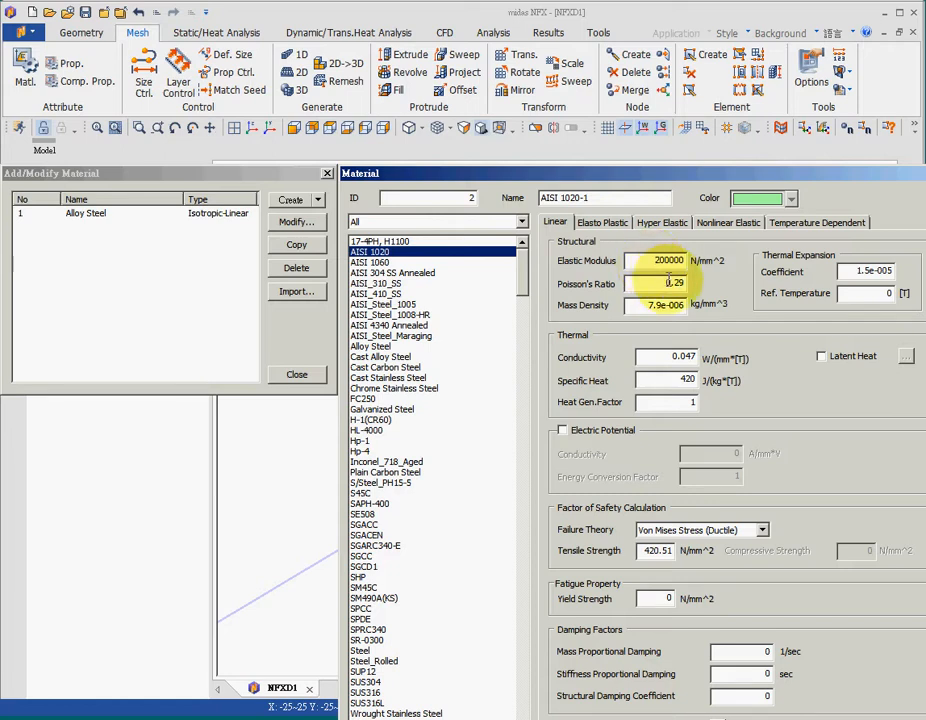
{"action": "type", "text": "3"}
{"action": "key", "text": "Tab"}
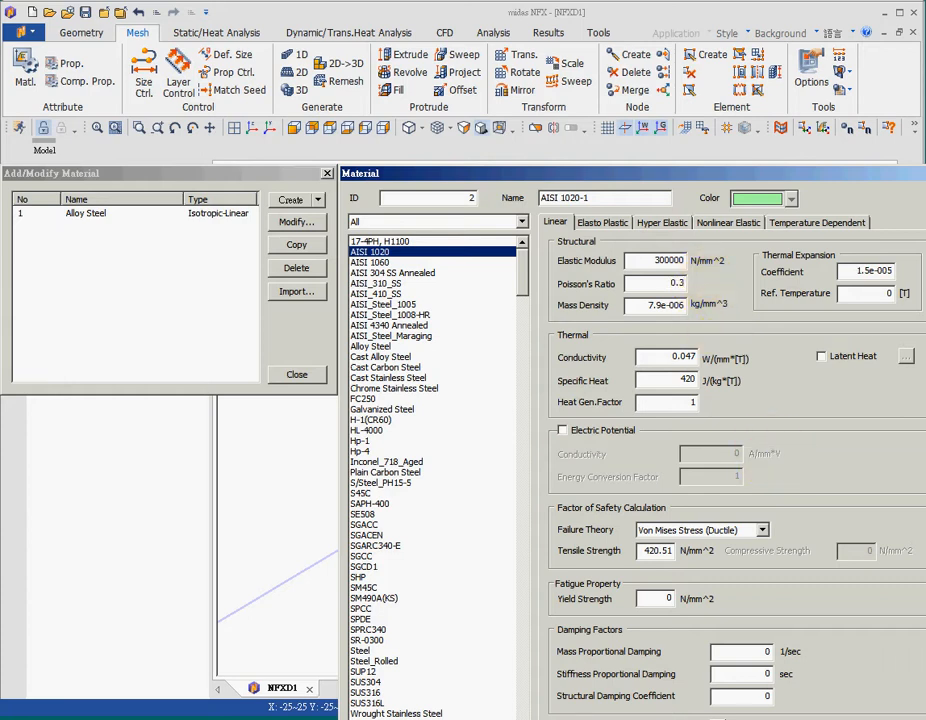
{"action": "left_click_drag", "start_coordinate": [796, 175], "coordinate": [687, 89]}
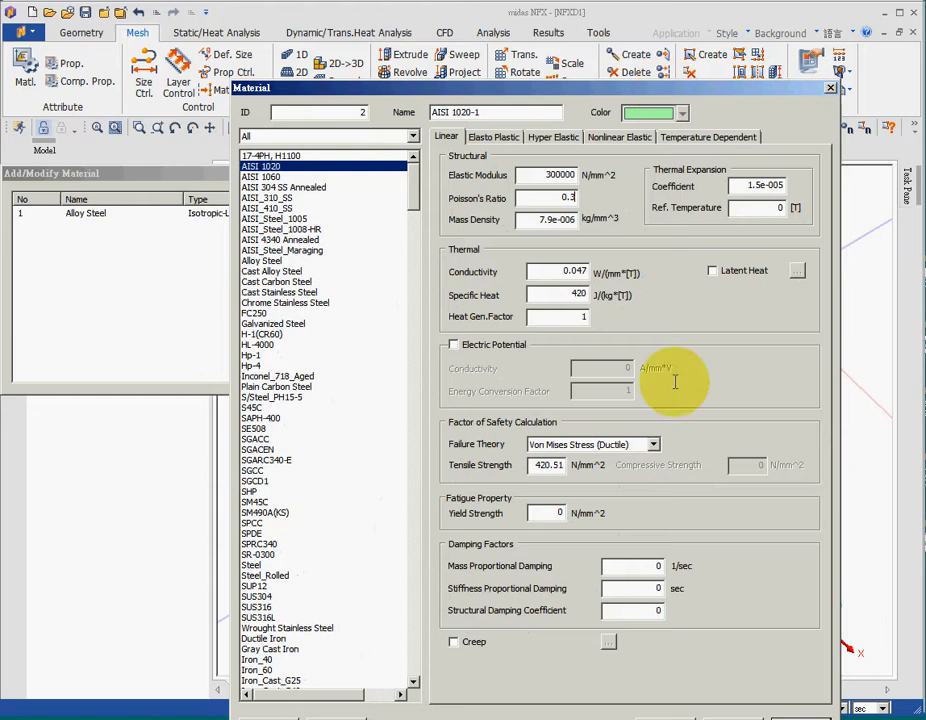
{"action": "left_click", "coordinate": [669, 715]}
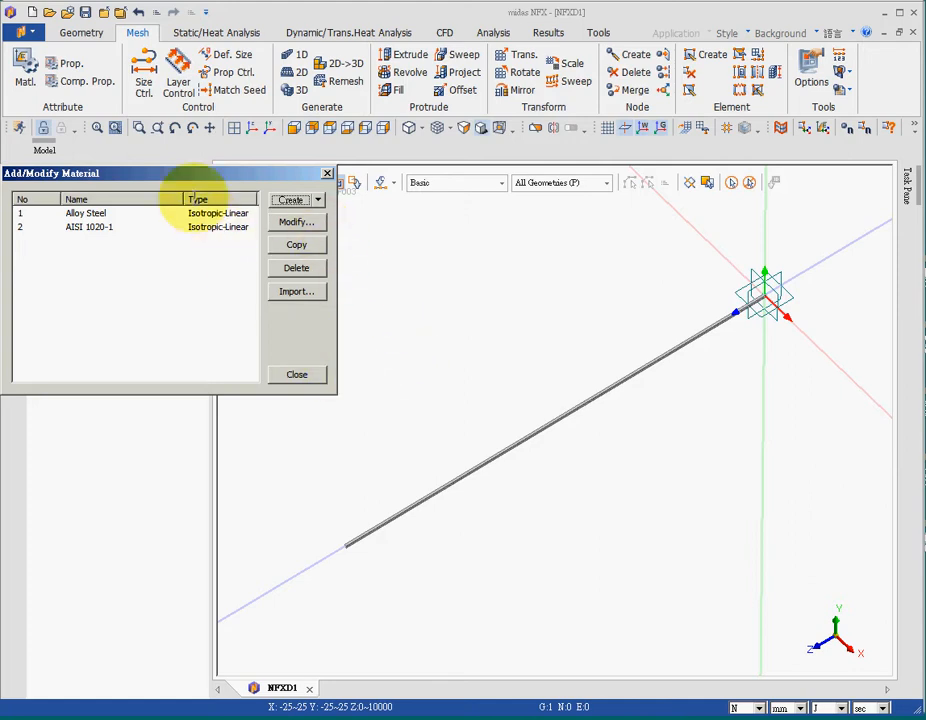
{"action": "left_click", "coordinate": [292, 374]}
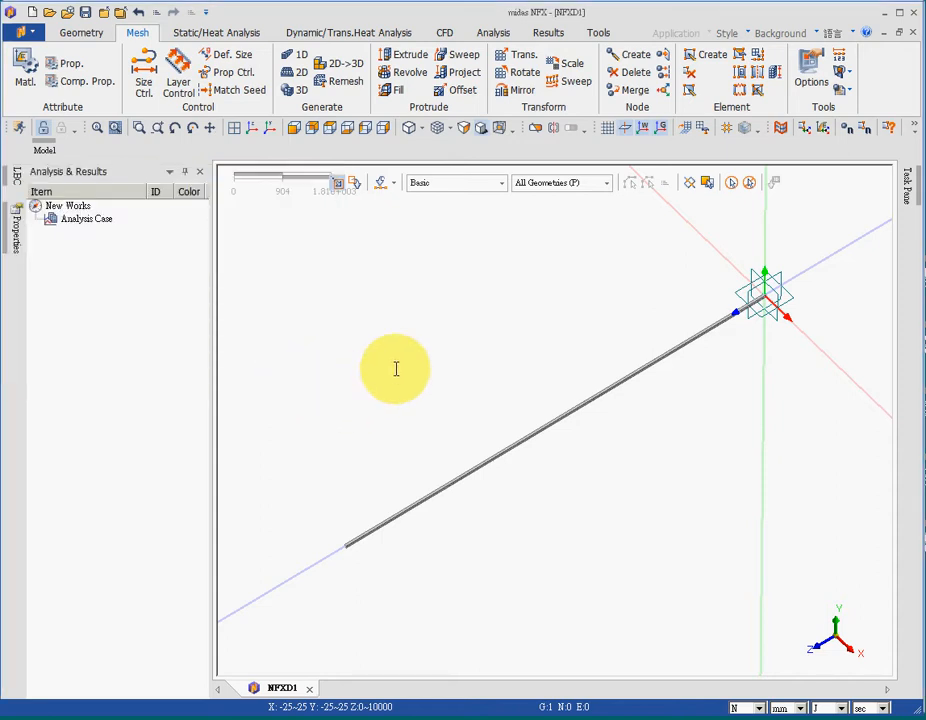
Step: Create a 3D solid property that uses the AISI 1020-1 material
{"action": "left_click", "coordinate": [66, 63]}
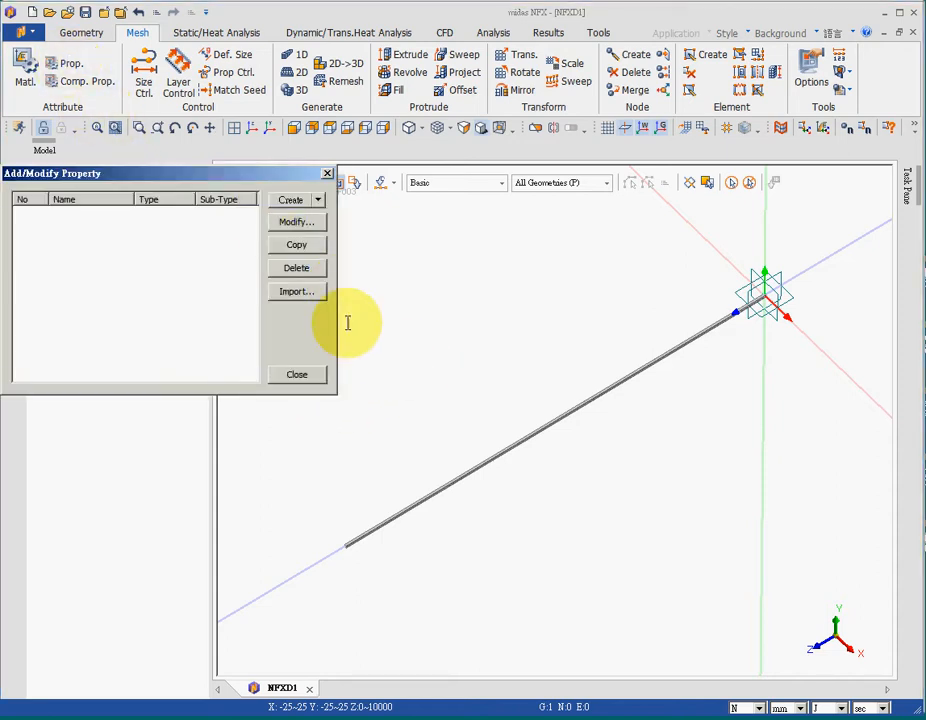
{"action": "left_click", "coordinate": [303, 200]}
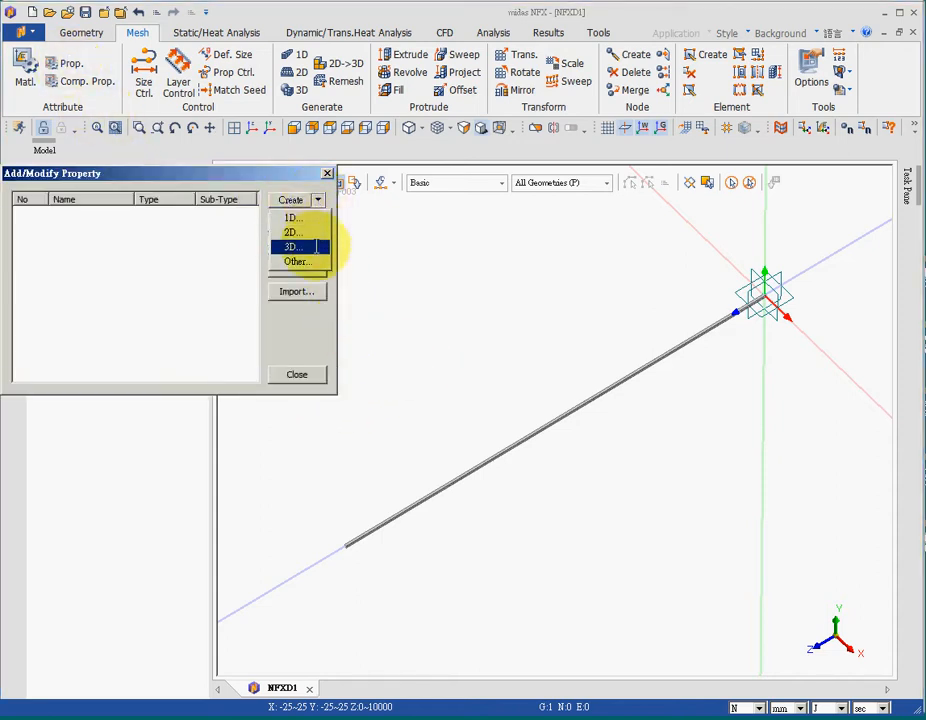
{"action": "left_click", "coordinate": [314, 245]}
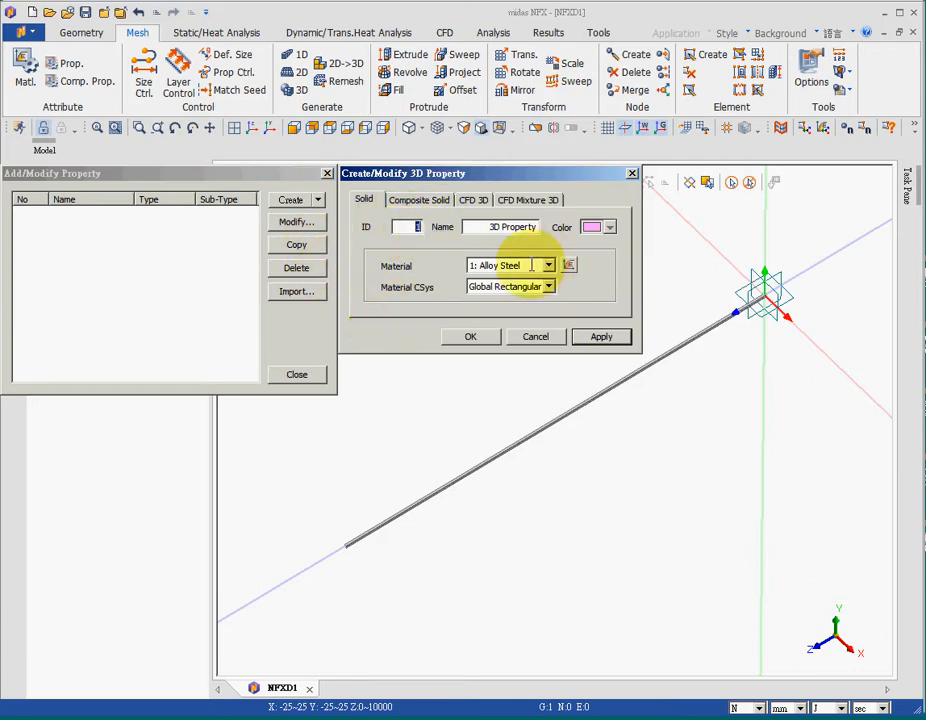
{"action": "left_click", "coordinate": [548, 265]}
{"action": "left_click", "coordinate": [541, 290]}
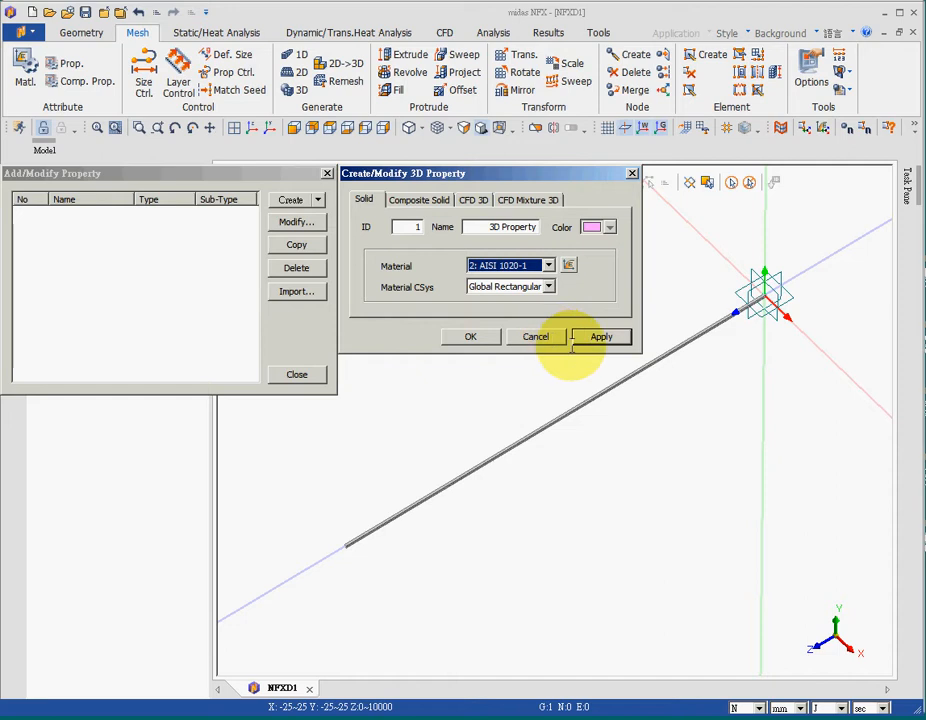
{"action": "left_click", "coordinate": [470, 336]}
{"action": "left_click", "coordinate": [296, 374]}
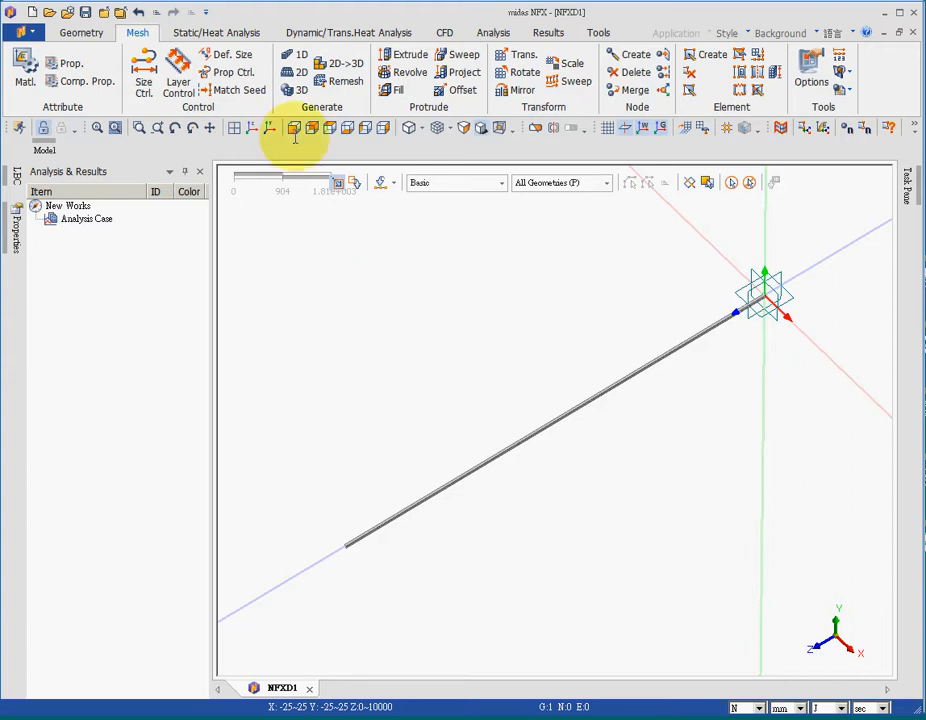
Step: Generate a solid tetra mesh on the bar with element size 100 and the 3D property
{"action": "left_click", "coordinate": [290, 89]}
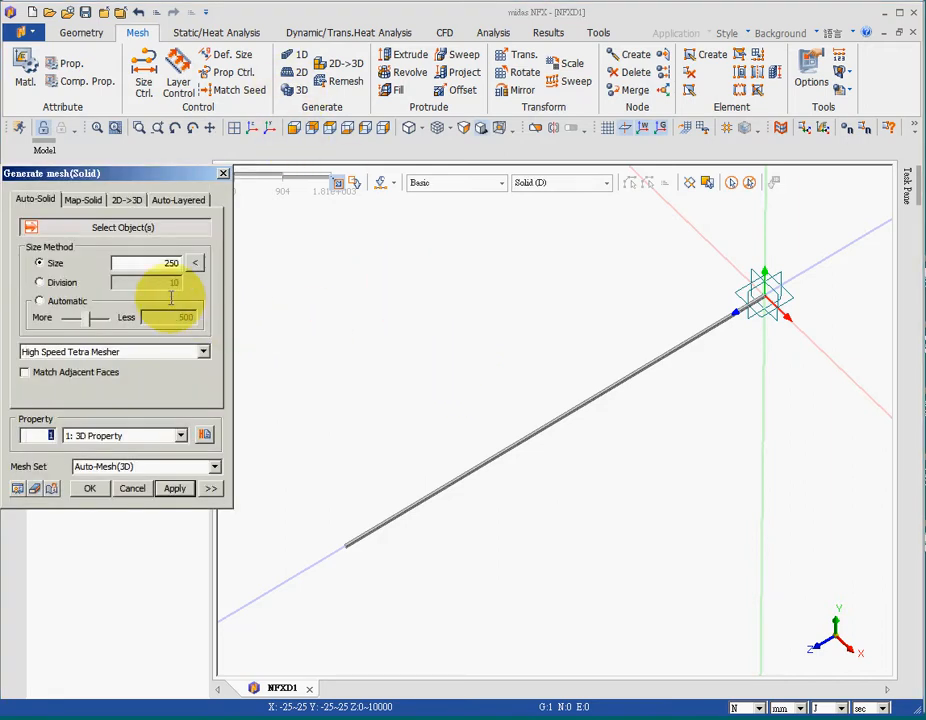
{"action": "left_click", "coordinate": [497, 453]}
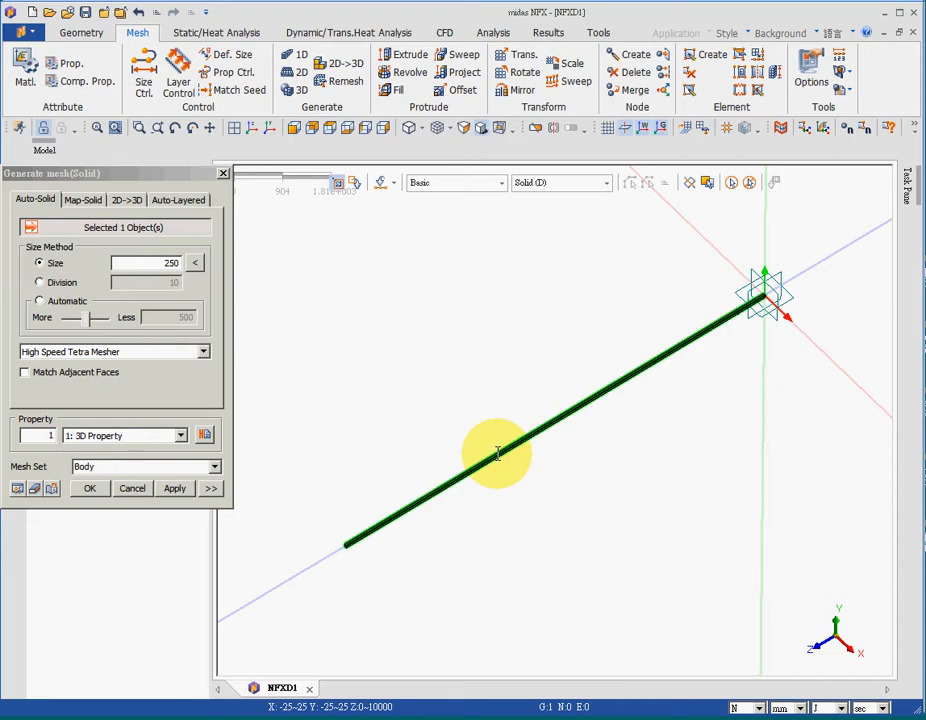
{"action": "double_click", "coordinate": [170, 263]}
{"action": "type", "text": "1"}
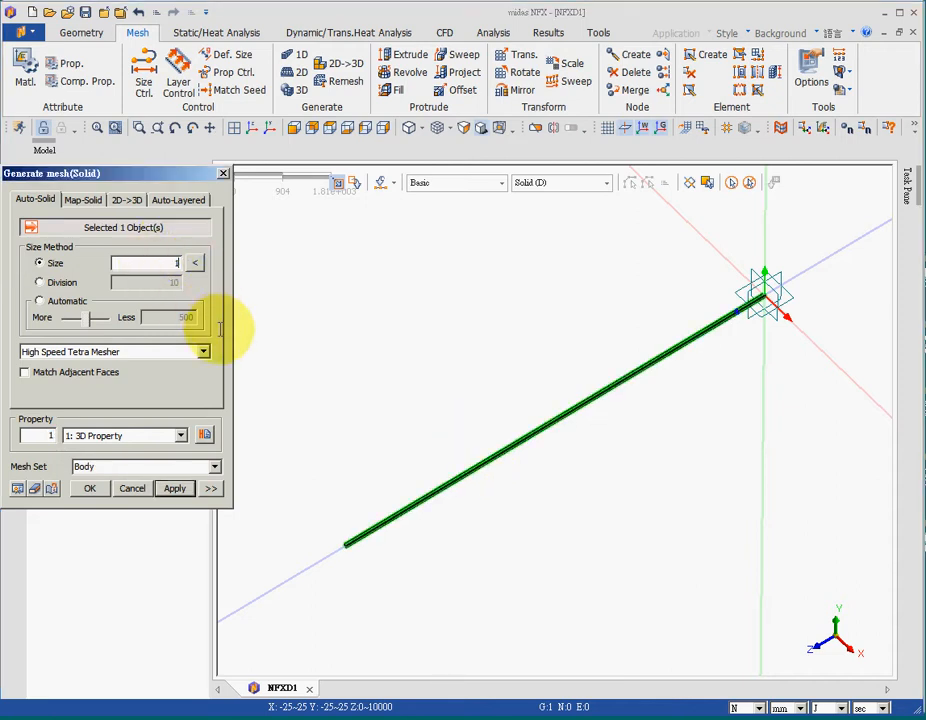
{"action": "type", "text": "00"}
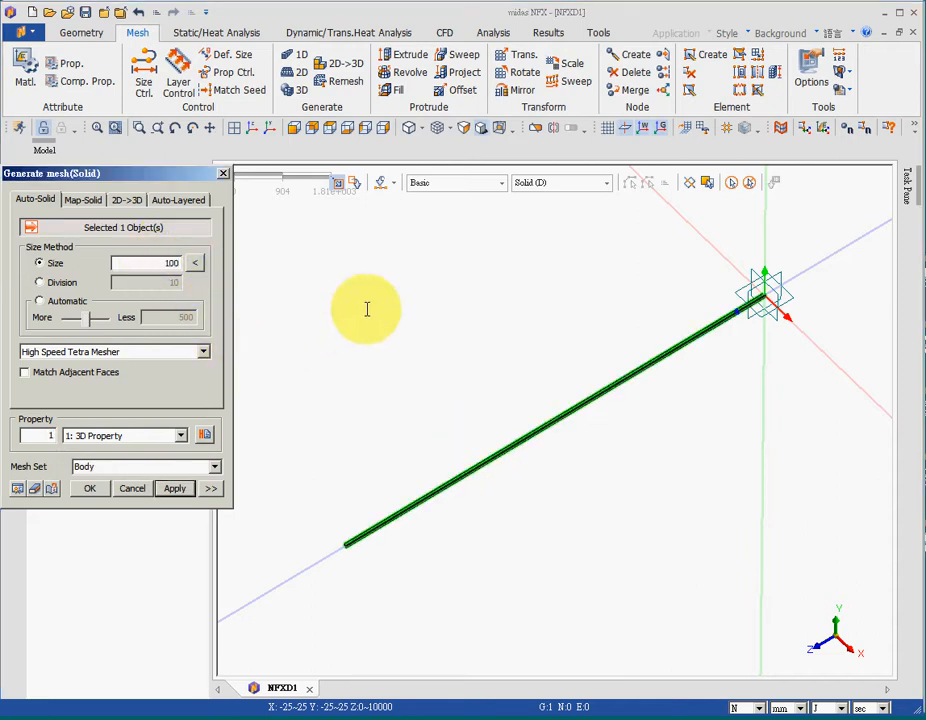
{"action": "left_click", "coordinate": [90, 488]}
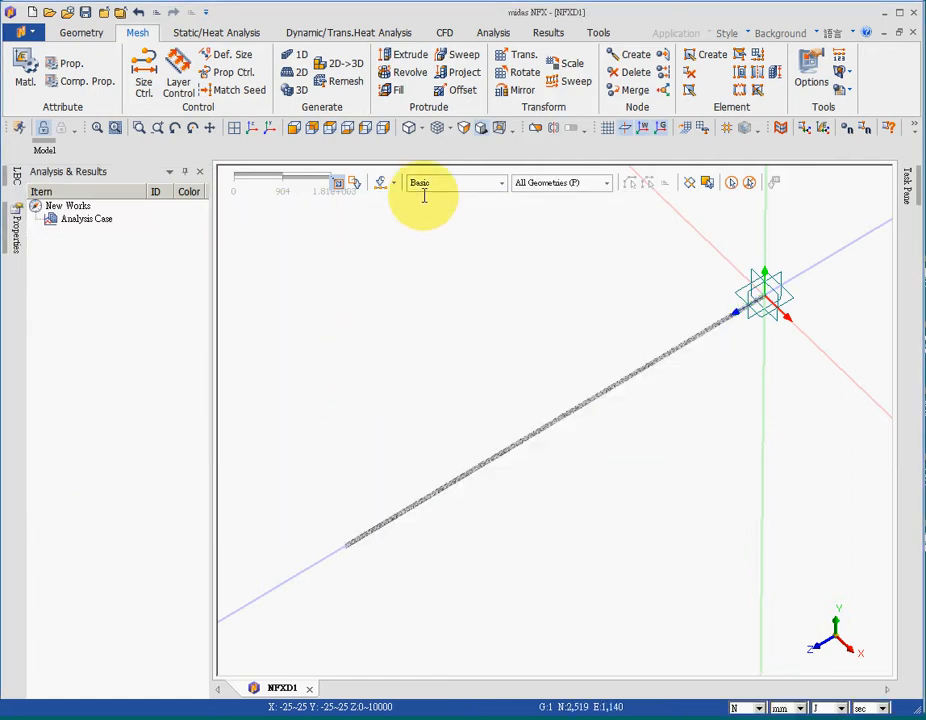
{"action": "left_click", "coordinate": [440, 129]}
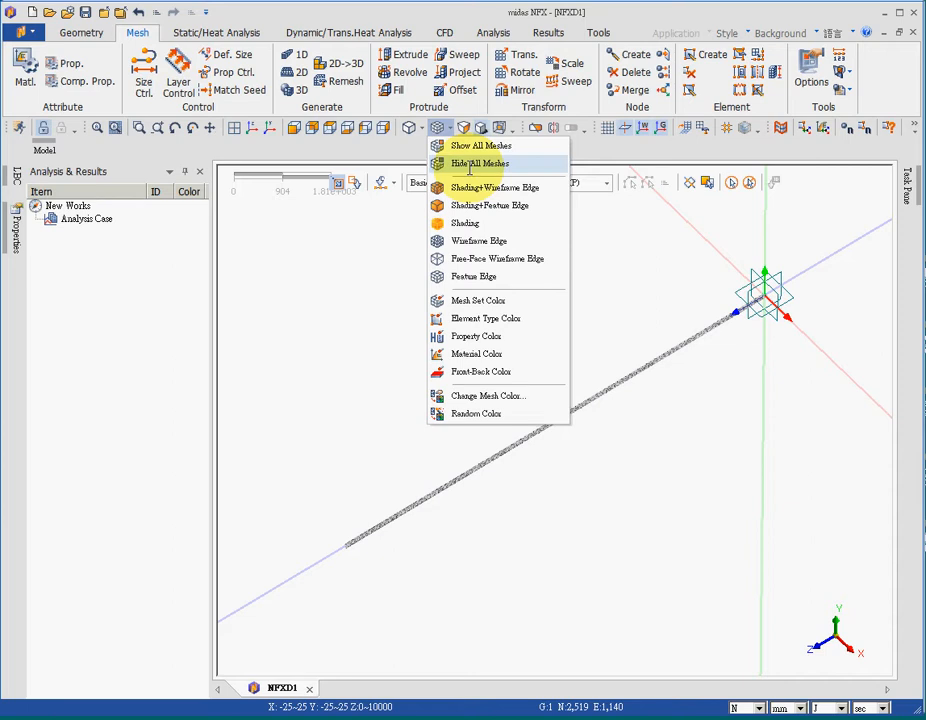
{"action": "left_click", "coordinate": [331, 321]}
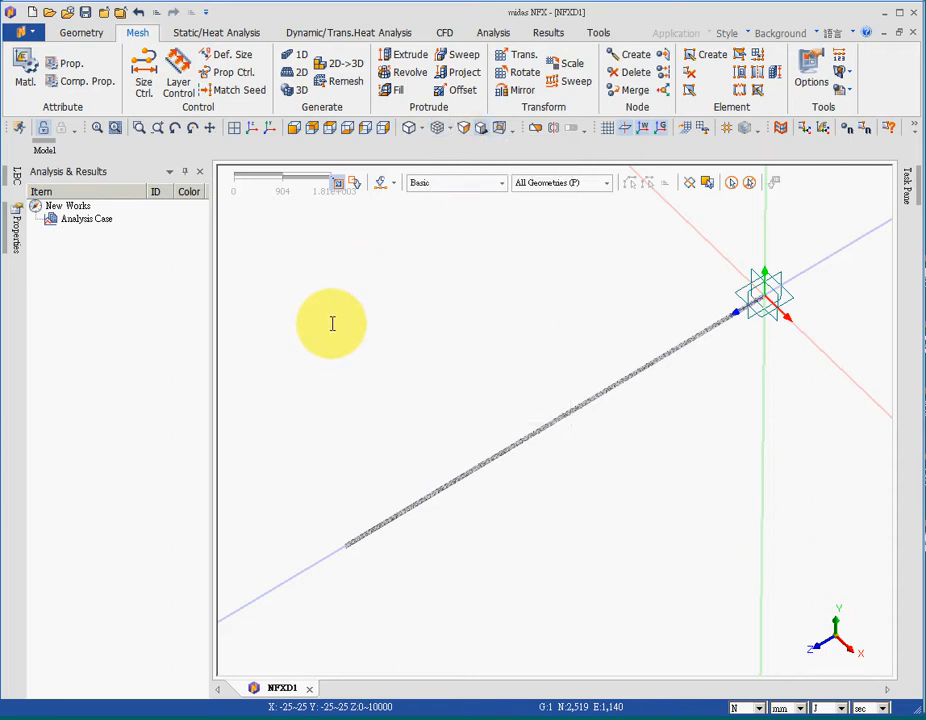
Step: Add a fixed constraint to the bar's end face at the origin in Boundary Set-1
{"action": "left_click", "coordinate": [352, 34]}
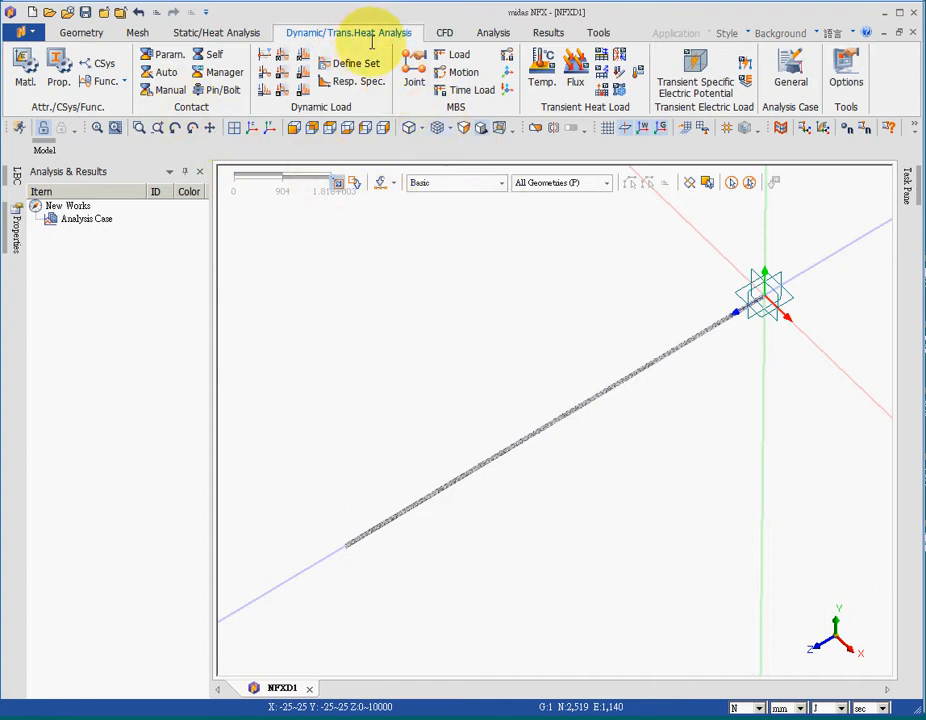
{"action": "left_click", "coordinate": [200, 30]}
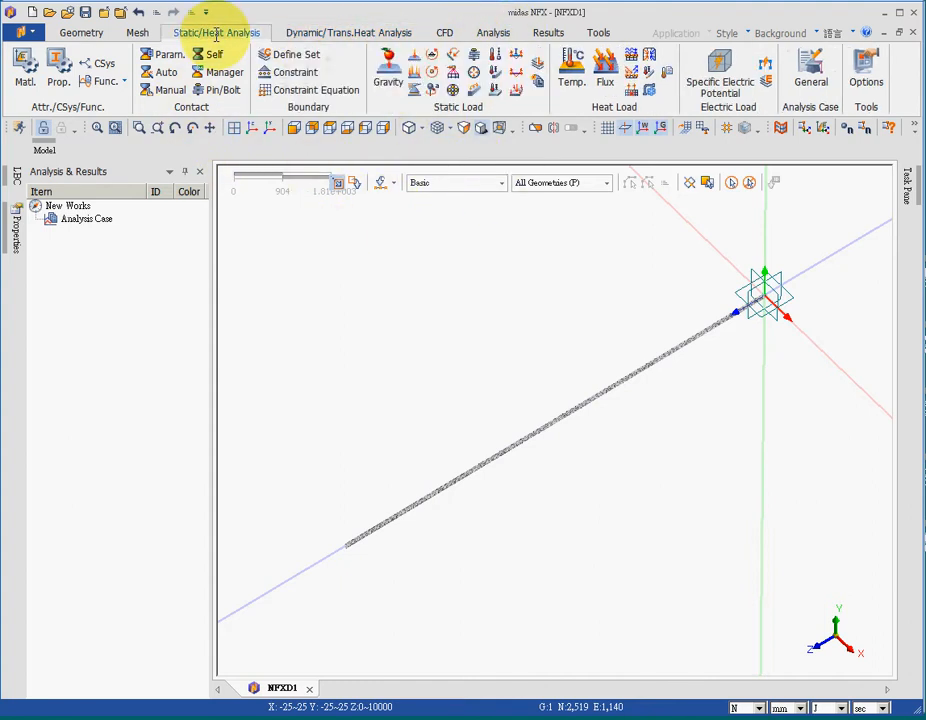
{"action": "left_click", "coordinate": [302, 70]}
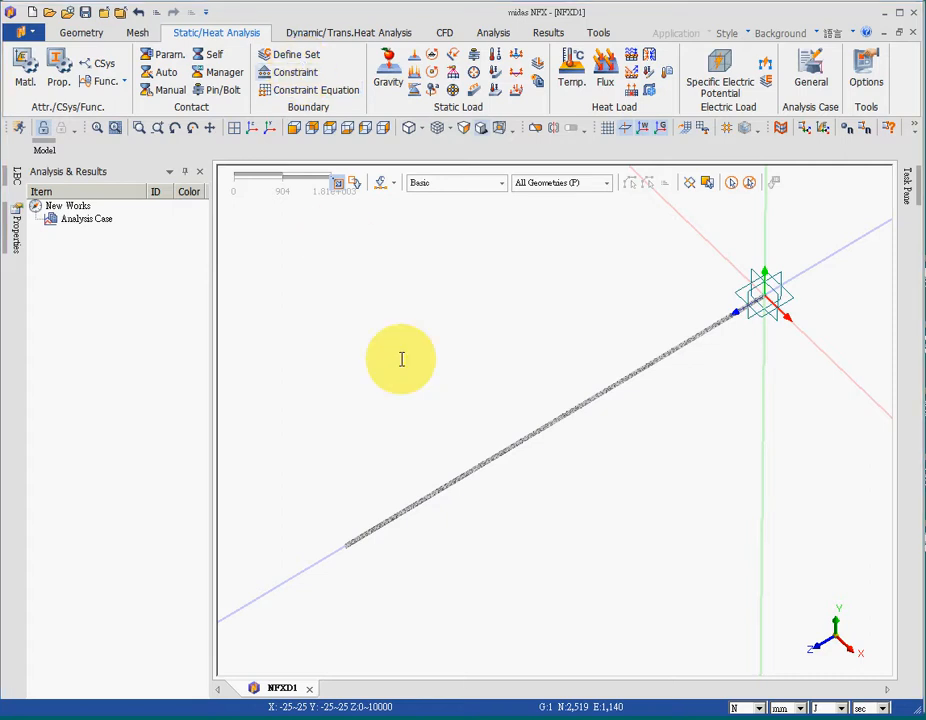
{"action": "middle_click_drag", "start_coordinate": [630, 316], "coordinate": [480, 400]}
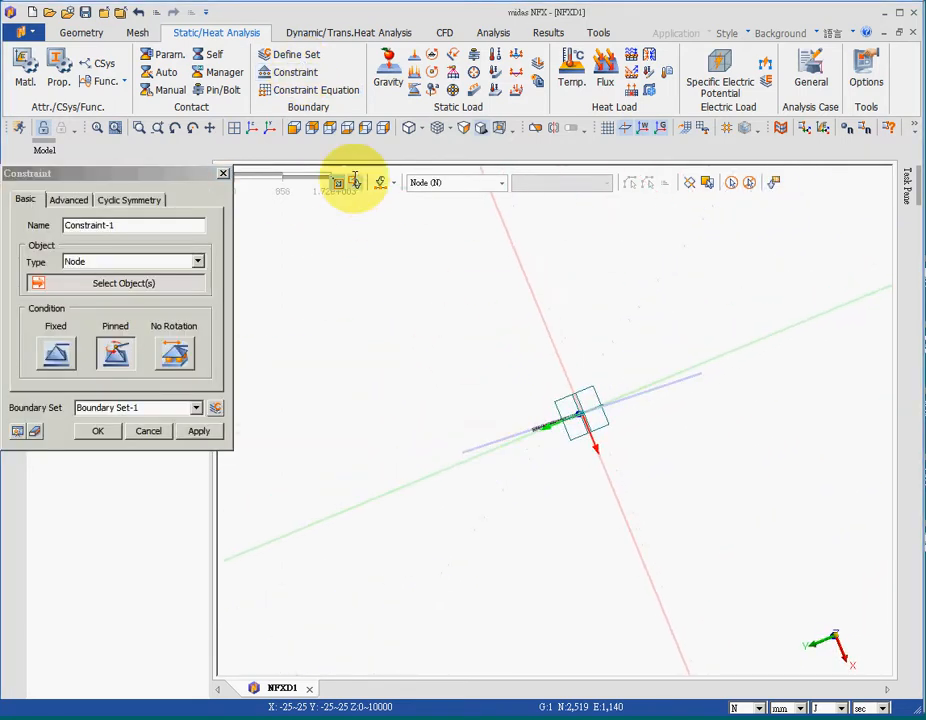
{"action": "left_click", "coordinate": [96, 128]}
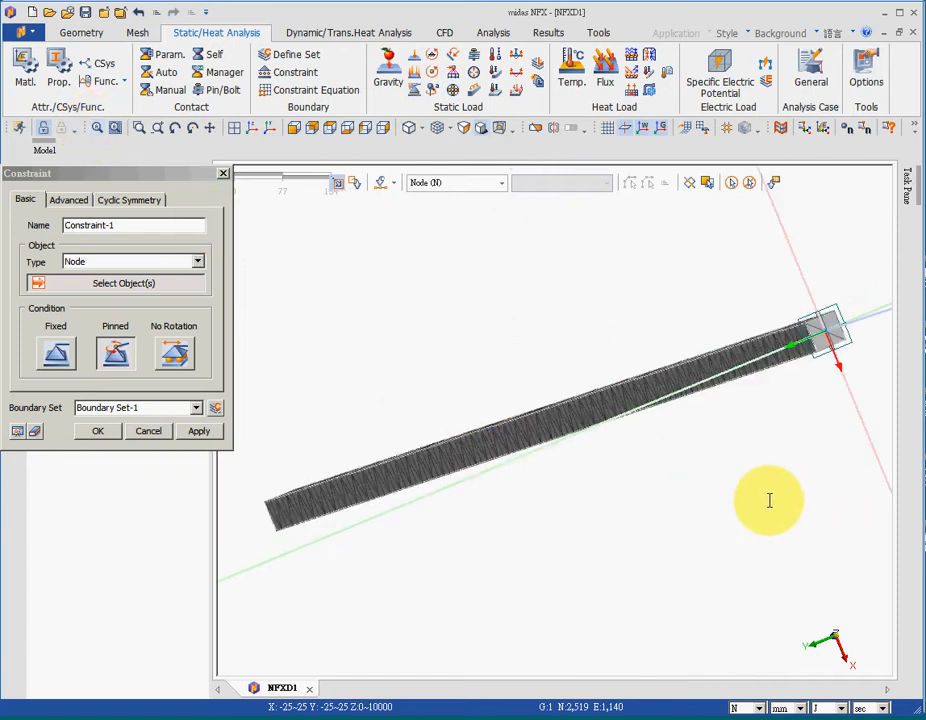
{"action": "left_click", "coordinate": [151, 260]}
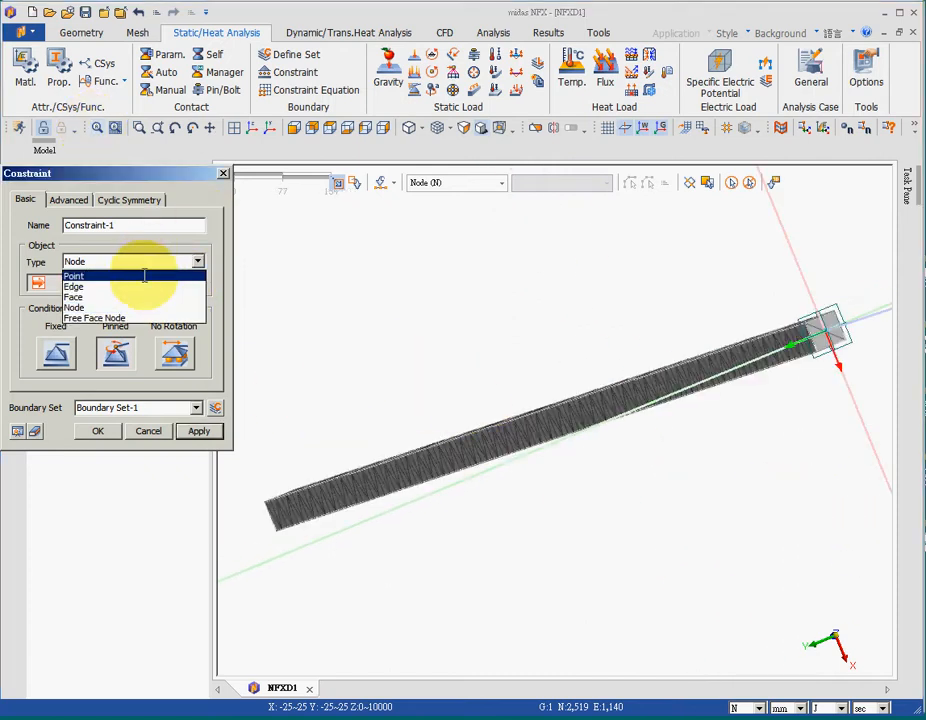
{"action": "left_click", "coordinate": [137, 294]}
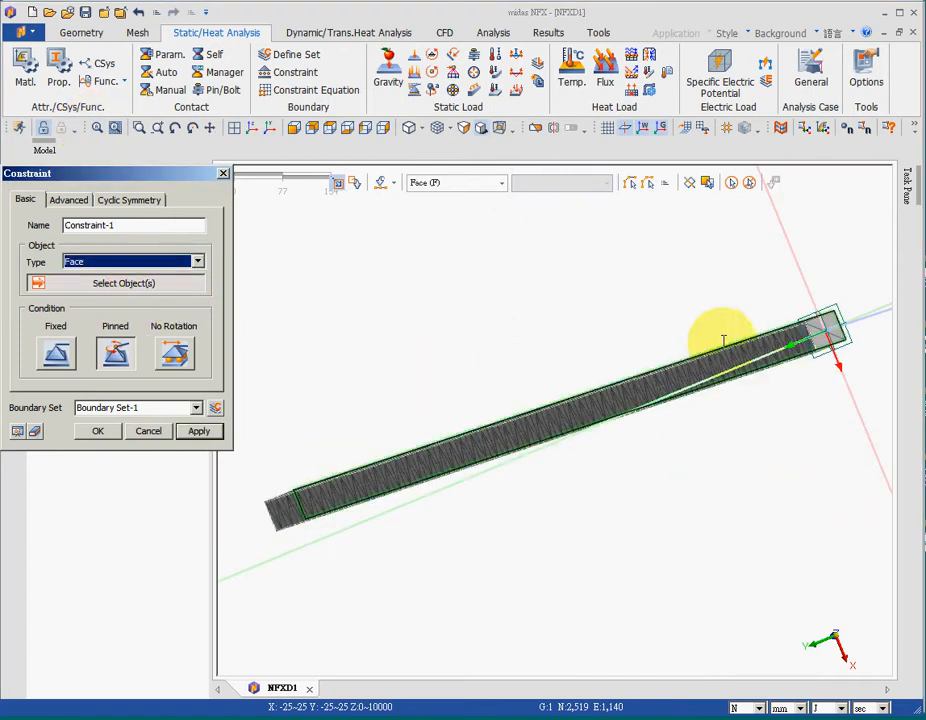
{"action": "left_click", "coordinate": [824, 333]}
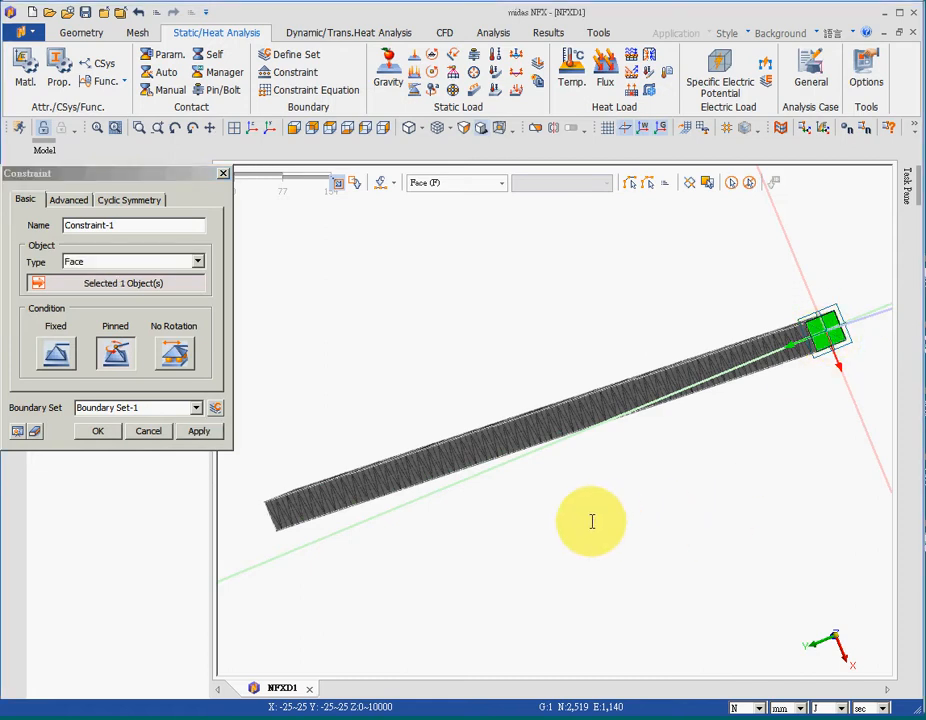
{"action": "scroll", "coordinate": [585, 515], "scroll_direction": "up", "scroll_amount": 5}
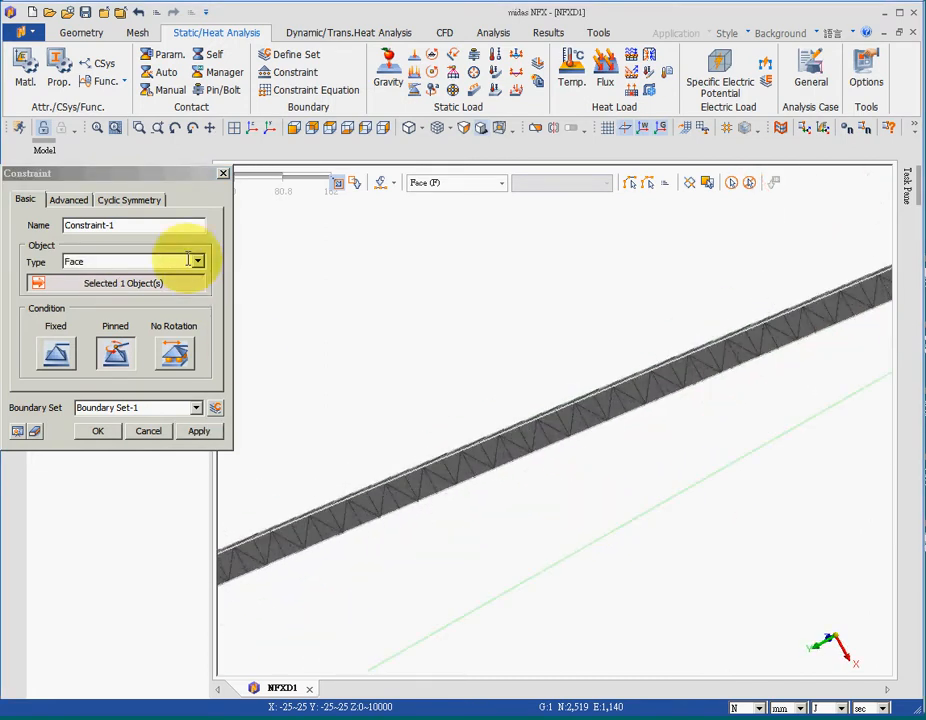
{"action": "left_click", "coordinate": [56, 350]}
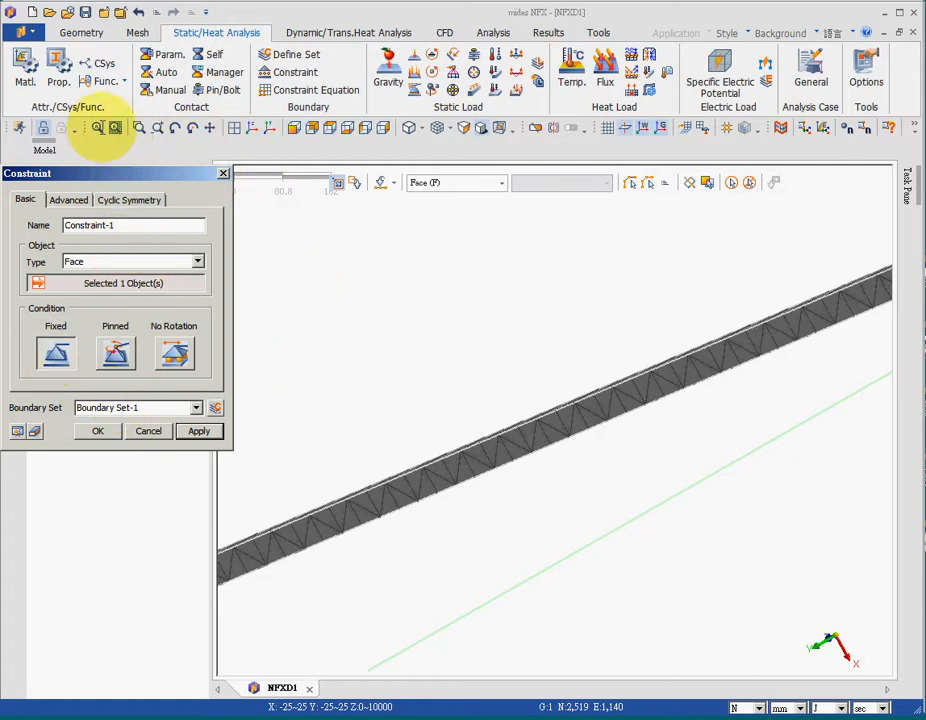
{"action": "left_click", "coordinate": [98, 127]}
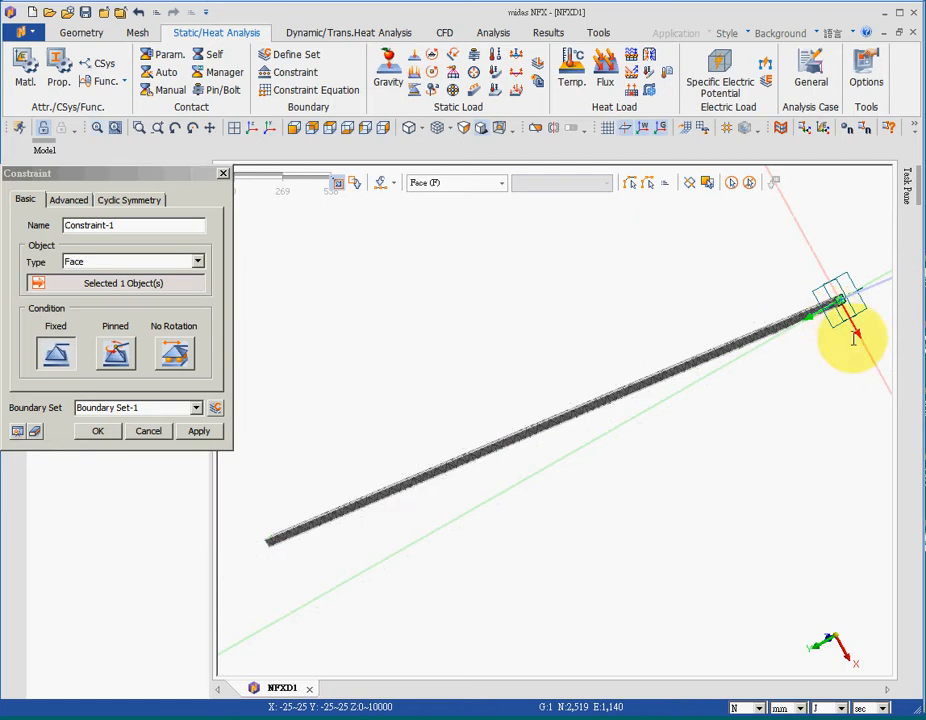
{"action": "left_click", "coordinate": [98, 430]}
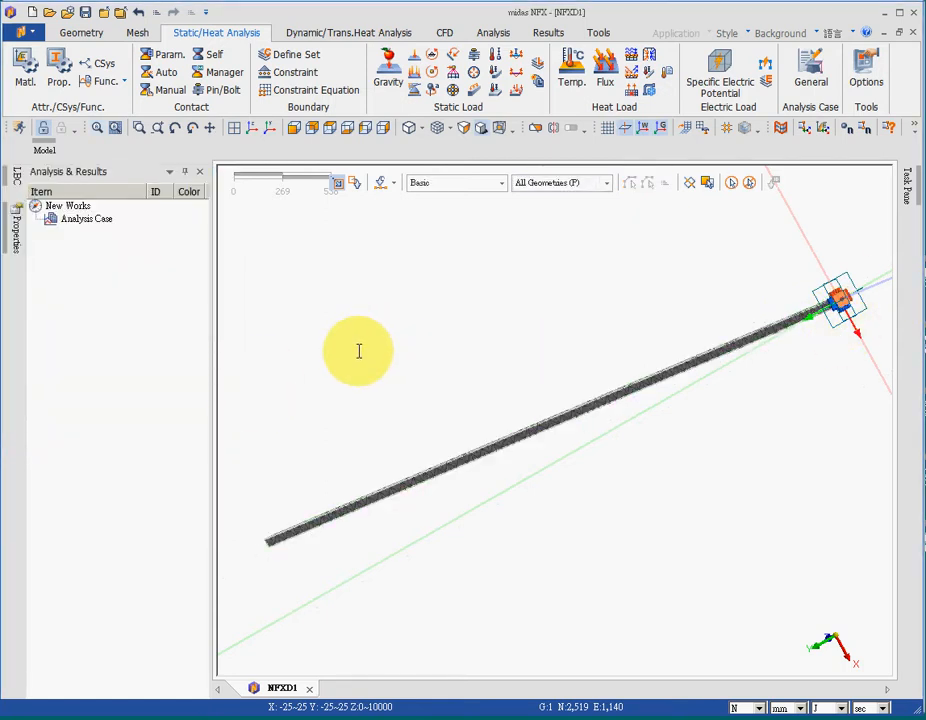
Step: Add a Modal analysis case and expand it to show its eigenvalue subcase
{"action": "middle_click_drag", "start_coordinate": [359, 351], "coordinate": [528, 480]}
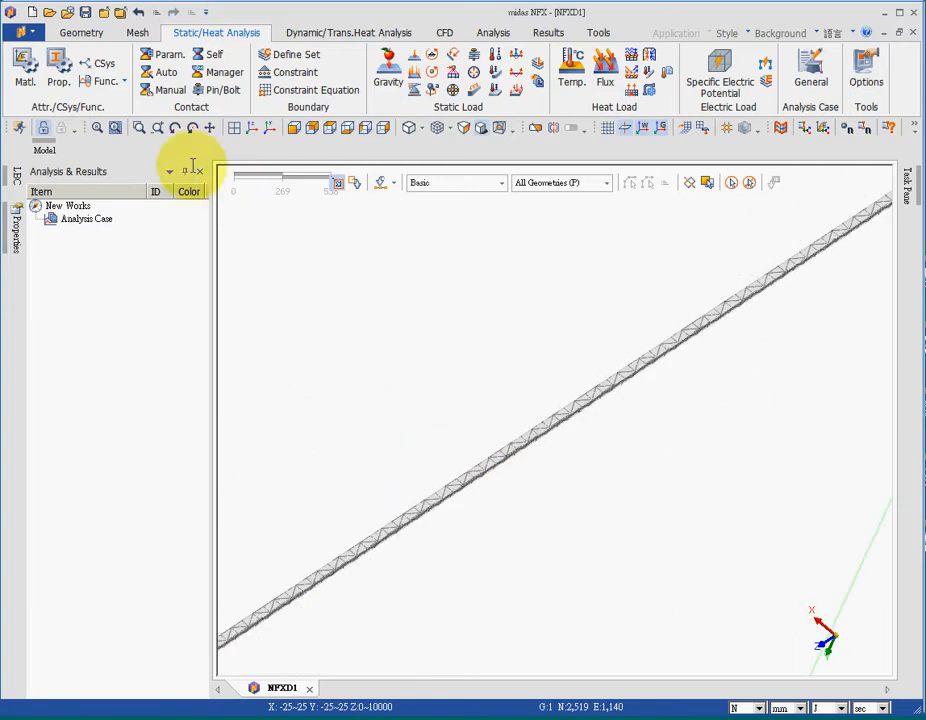
{"action": "left_click", "coordinate": [97, 127]}
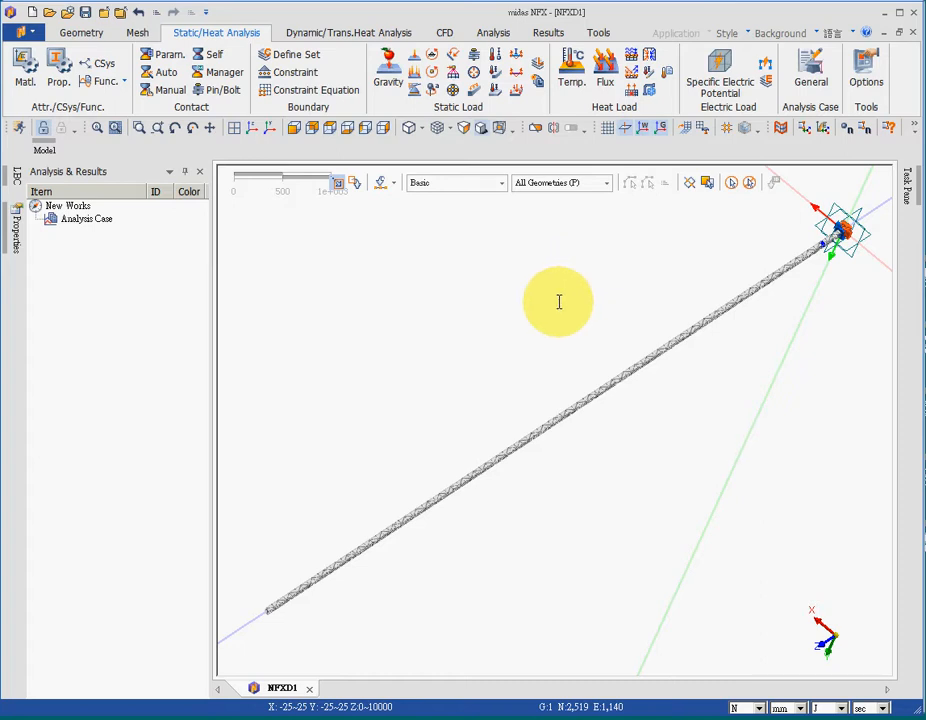
{"action": "left_click", "coordinate": [492, 32]}
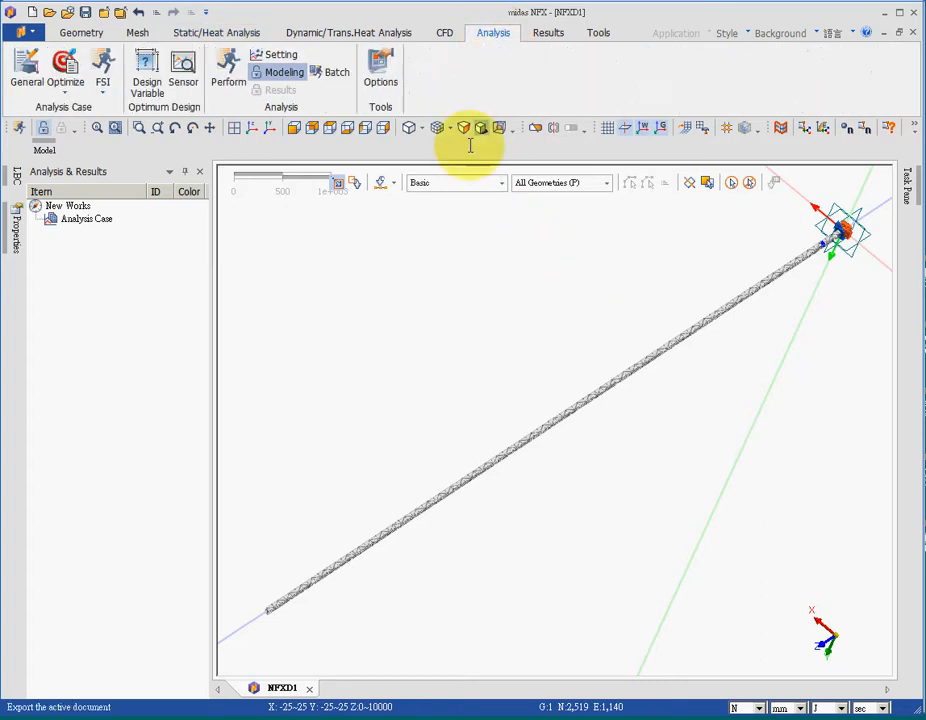
{"action": "right_click", "coordinate": [70, 220]}
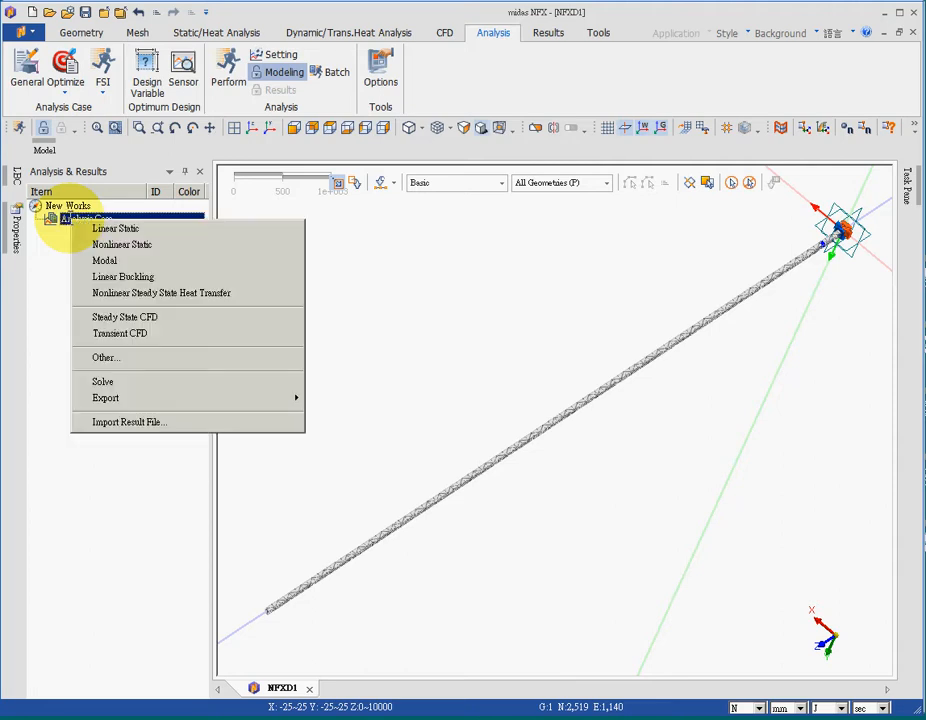
{"action": "left_click", "coordinate": [130, 260]}
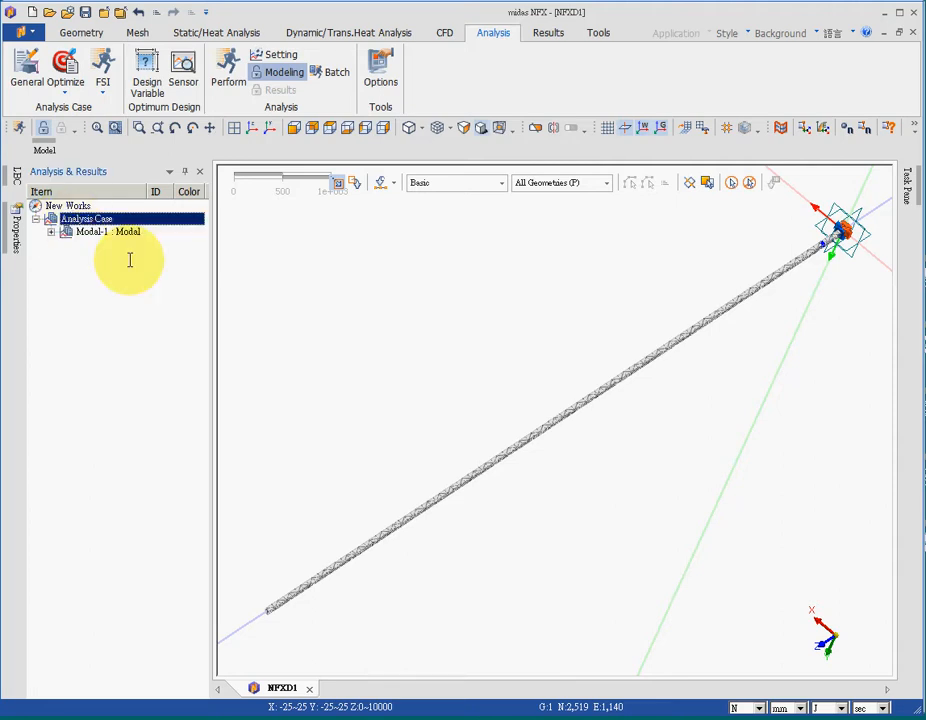
{"action": "left_click", "coordinate": [51, 232]}
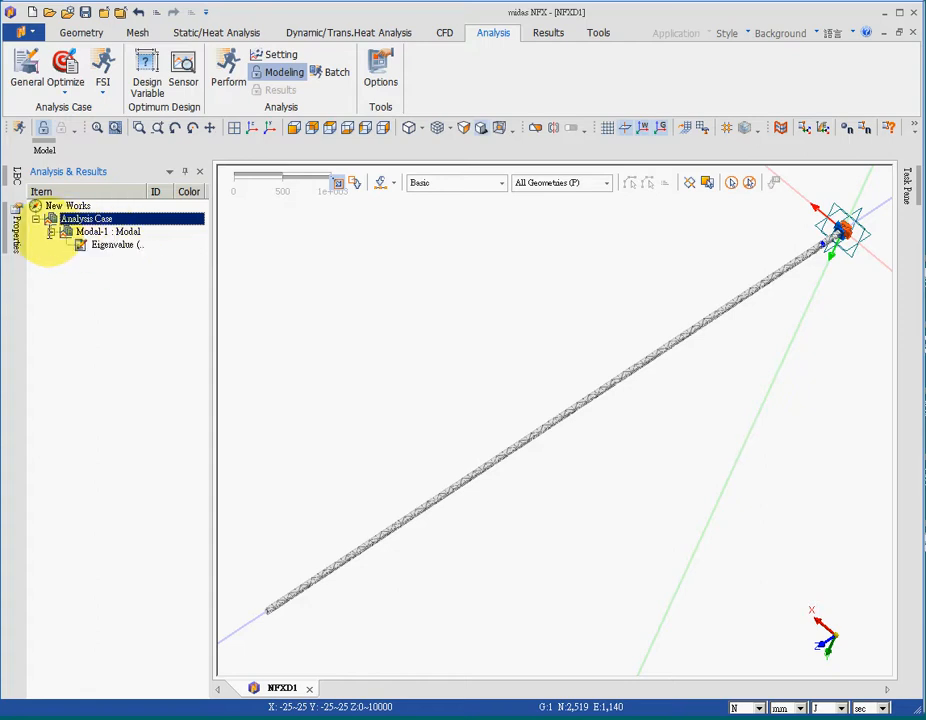
Step: Edit the Modal-1 analysis case so its eigenvalue subcase computes 15 modes
{"action": "left_click", "coordinate": [116, 232]}
{"action": "right_click", "coordinate": [116, 232]}
{"action": "left_click", "coordinate": [167, 354]}
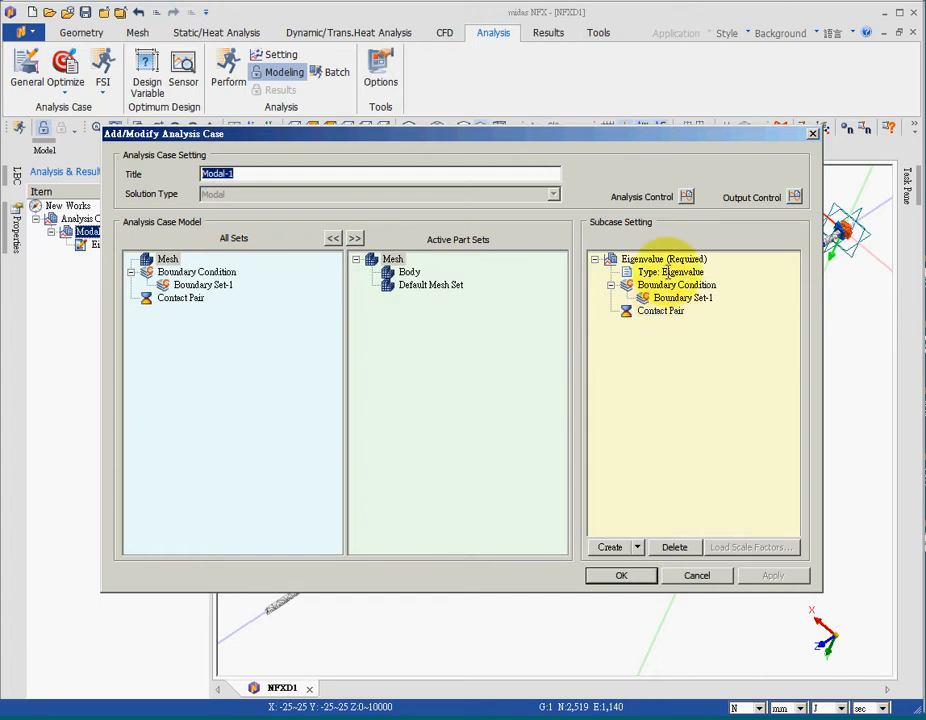
{"action": "left_click", "coordinate": [670, 274]}
{"action": "left_click", "coordinate": [686, 238]}
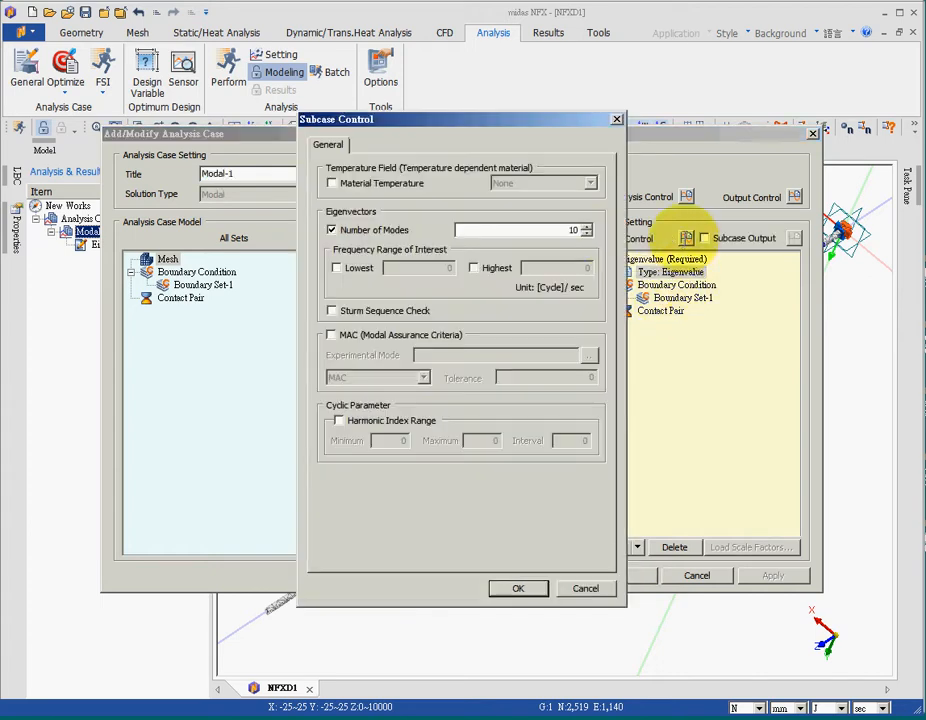
{"action": "double_click", "coordinate": [578, 230]}
{"action": "type", "text": "1"}
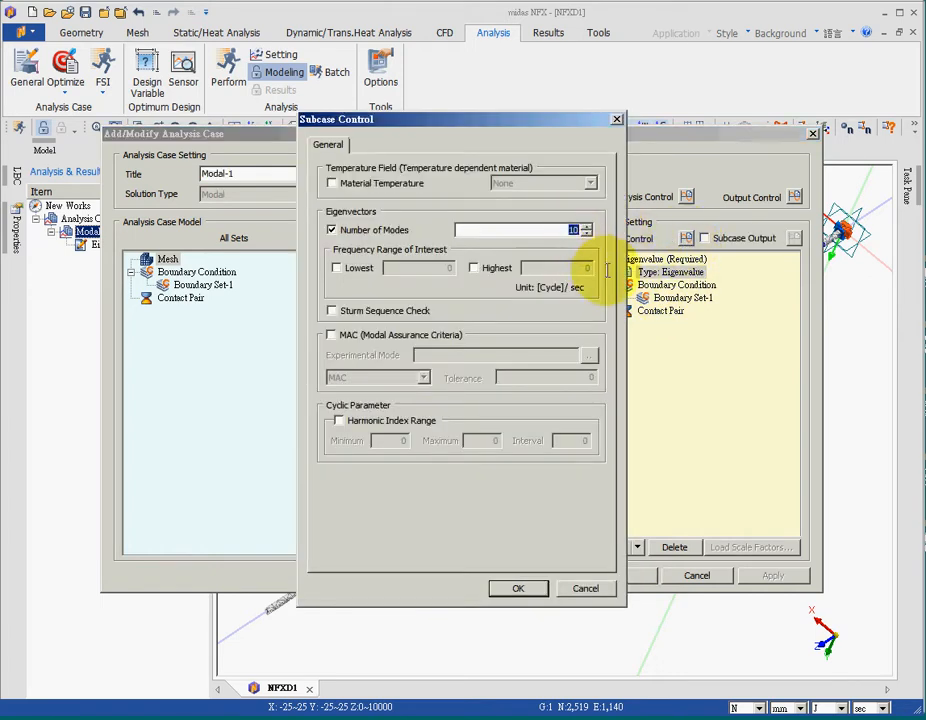
{"action": "type", "text": "5"}
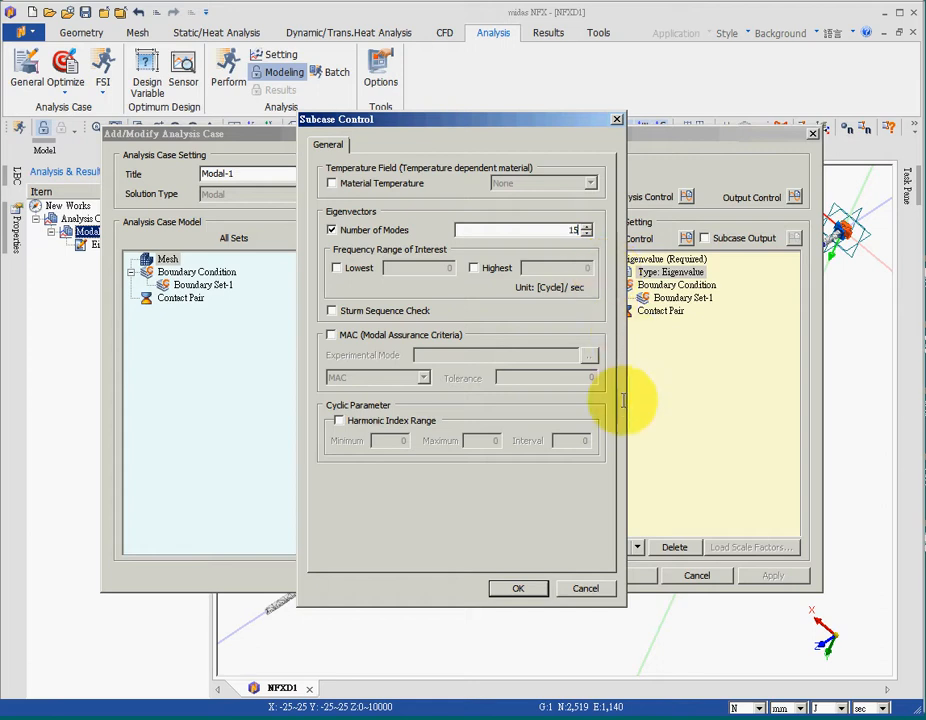
{"action": "left_click", "coordinate": [518, 588]}
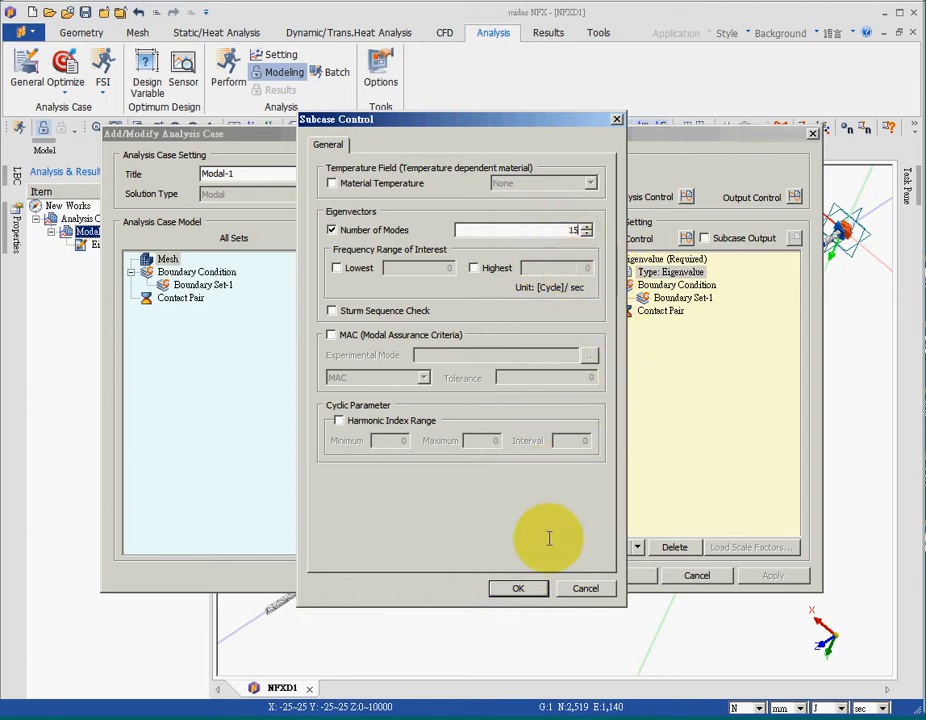
{"action": "left_click", "coordinate": [529, 589]}
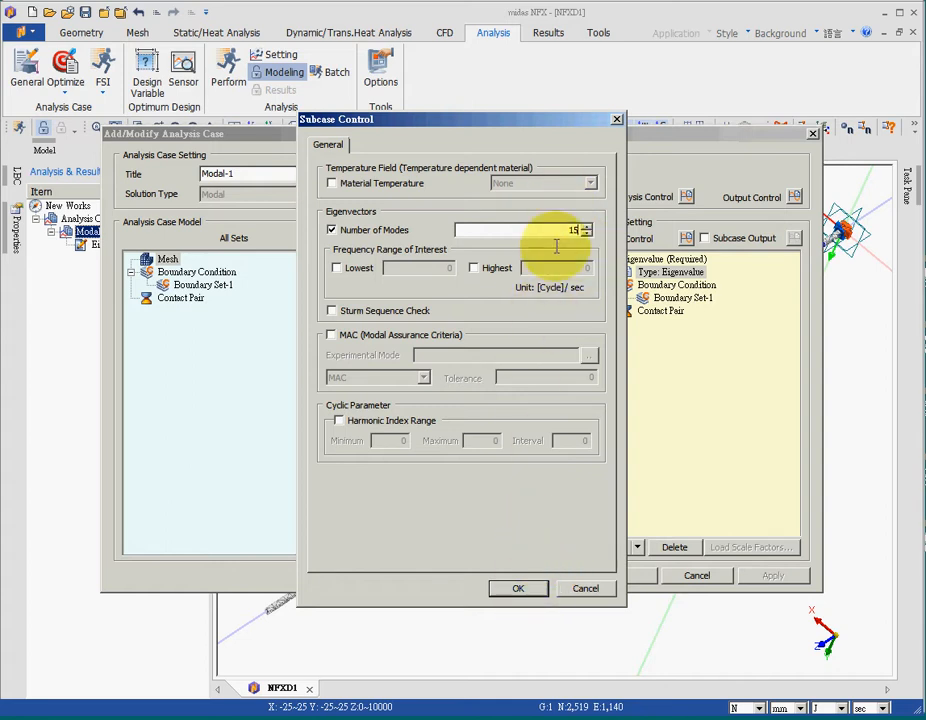
{"action": "left_click", "coordinate": [517, 588]}
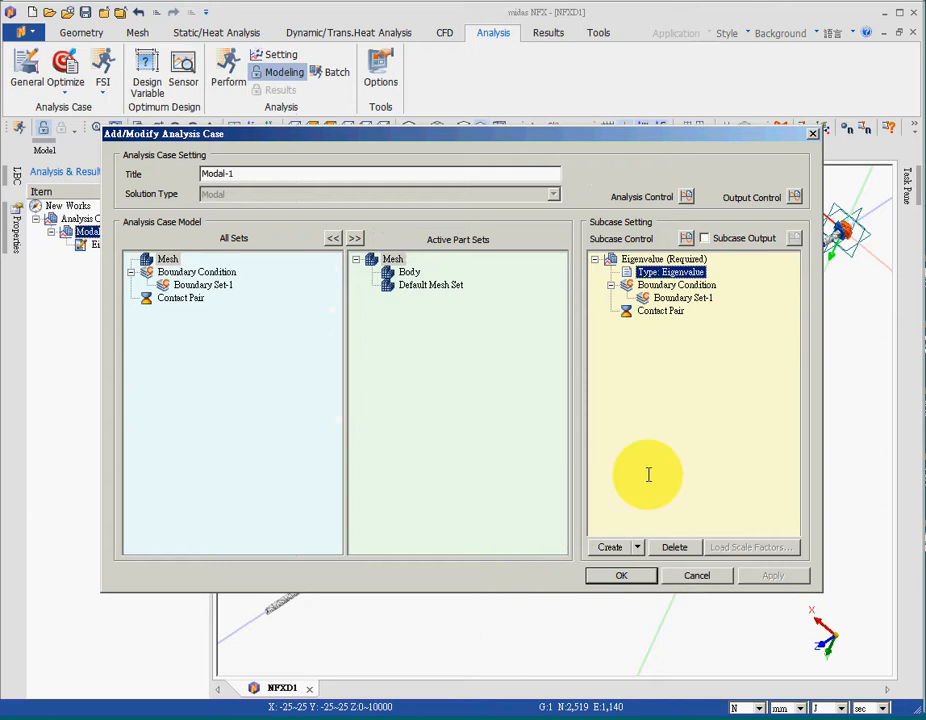
{"action": "left_click", "coordinate": [640, 575]}
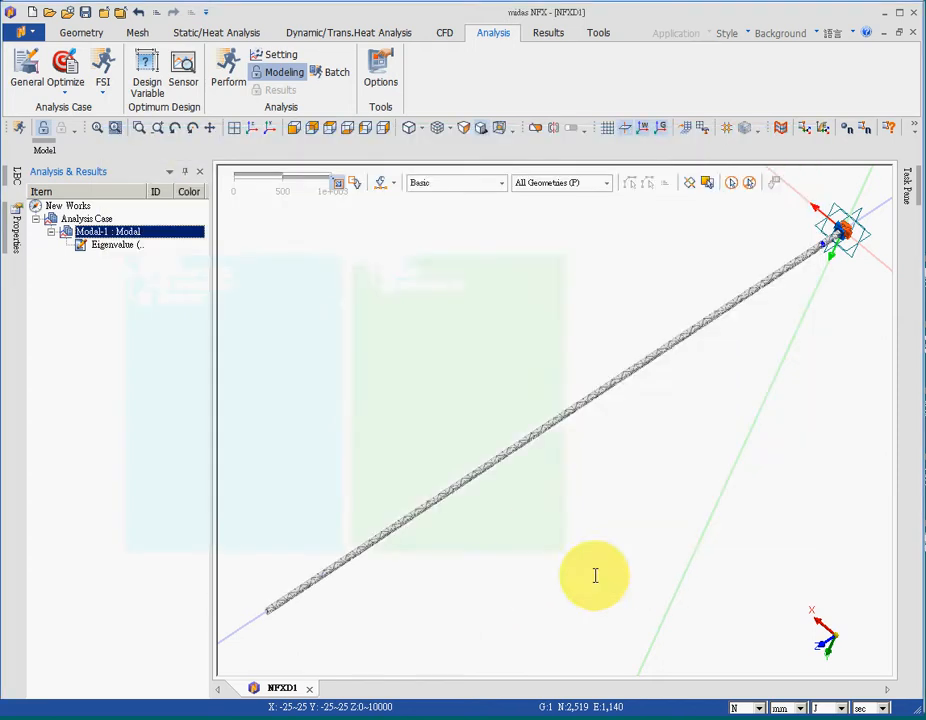
Step: Solve the Modal-1 analysis case, saving the model as part of the run
{"action": "right_click", "coordinate": [88, 232]}
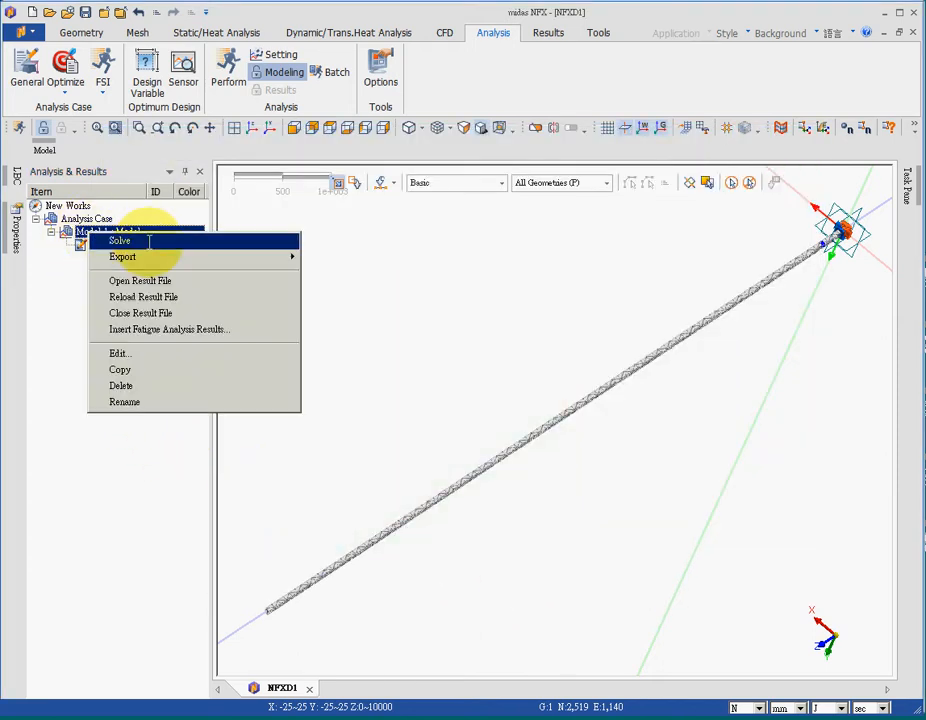
{"action": "left_click", "coordinate": [235, 240]}
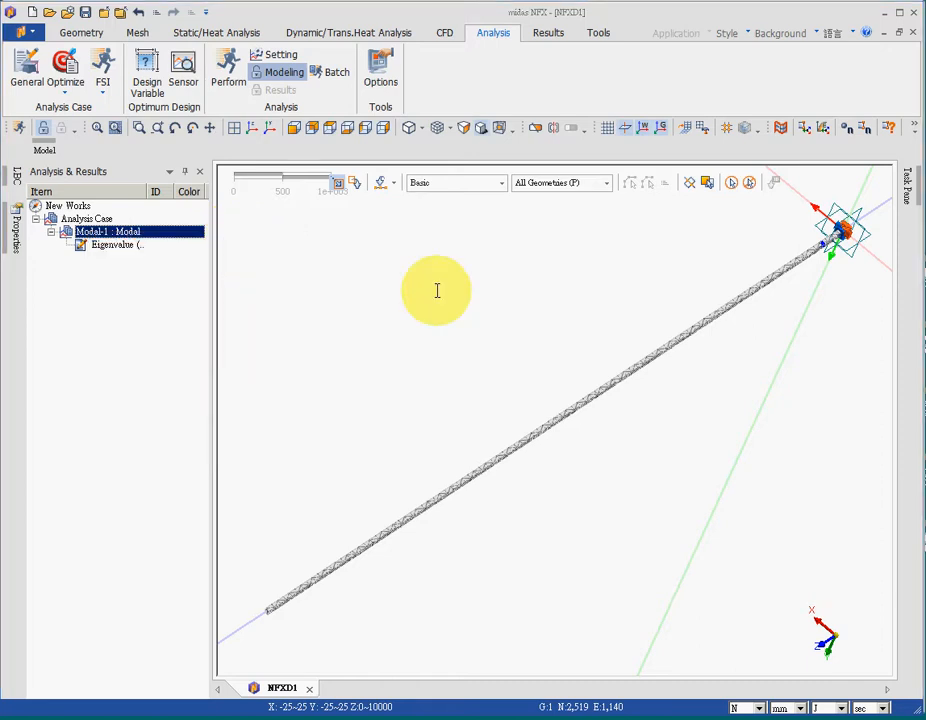
{"action": "left_click", "coordinate": [646, 643]}
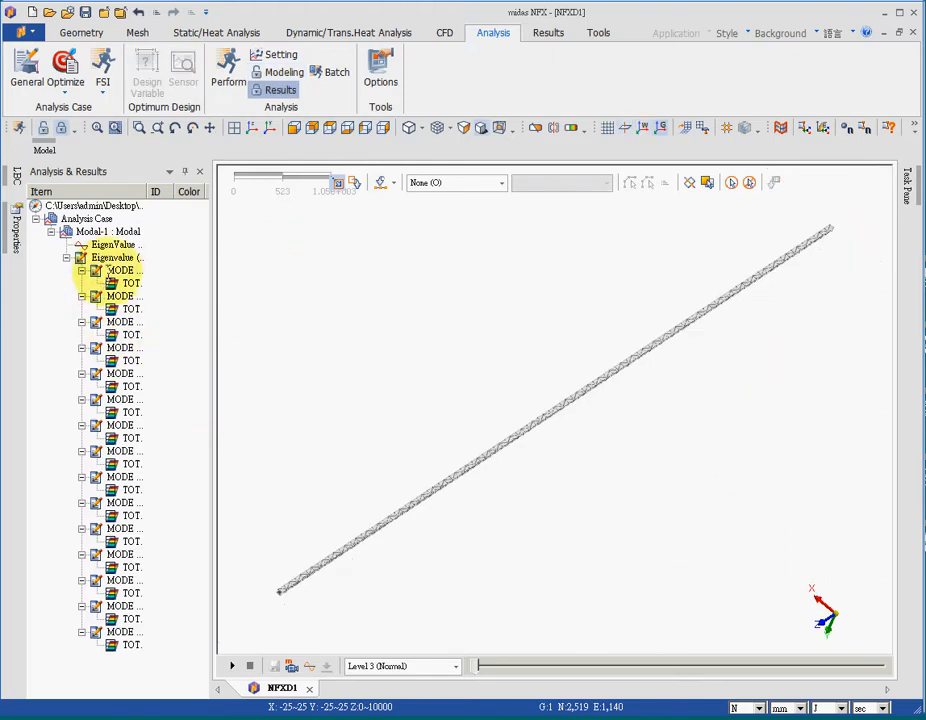
Step: Open the eigenvalue results table and compare its cycles values with the reference frequencies in the cantilever beam PDF in Adobe Acrobat Pro
{"action": "double_click", "coordinate": [110, 245]}
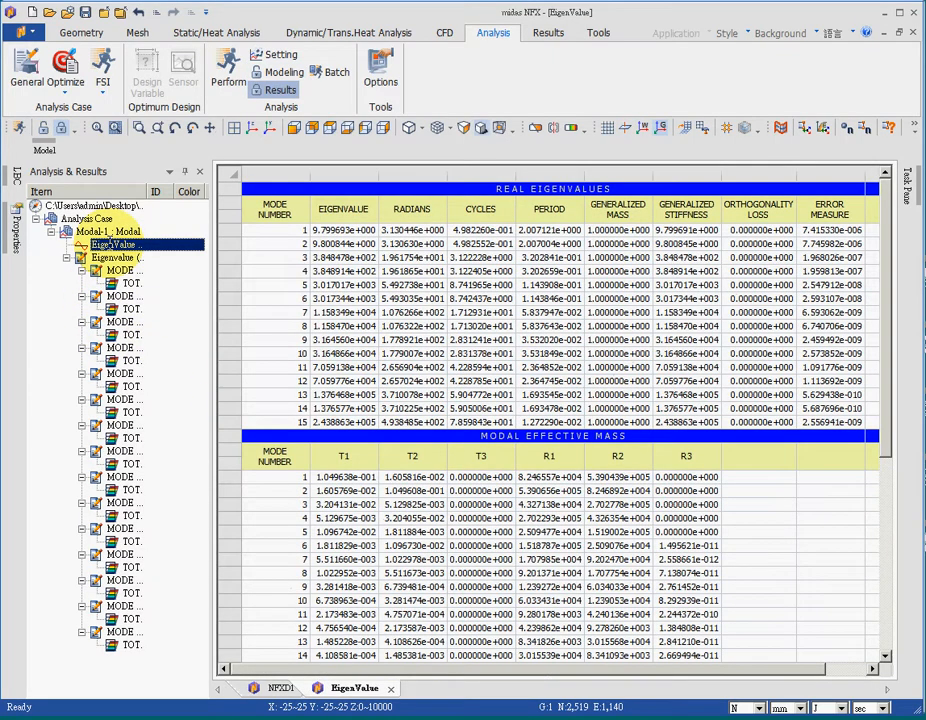
{"action": "double_click", "coordinate": [484, 231]}
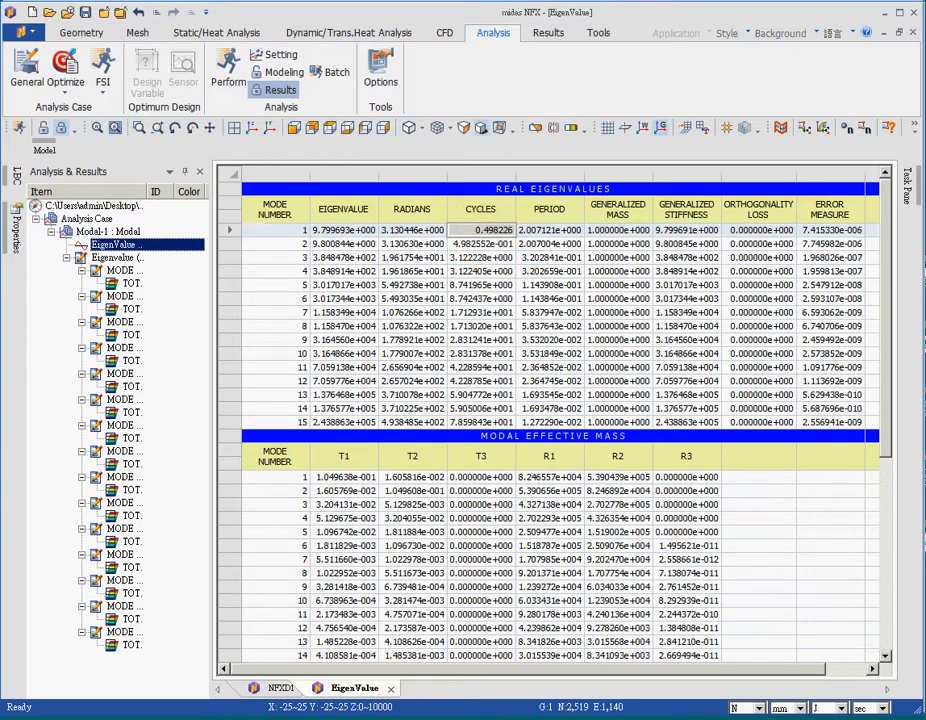
{"action": "key", "text": "alt+Tab"}
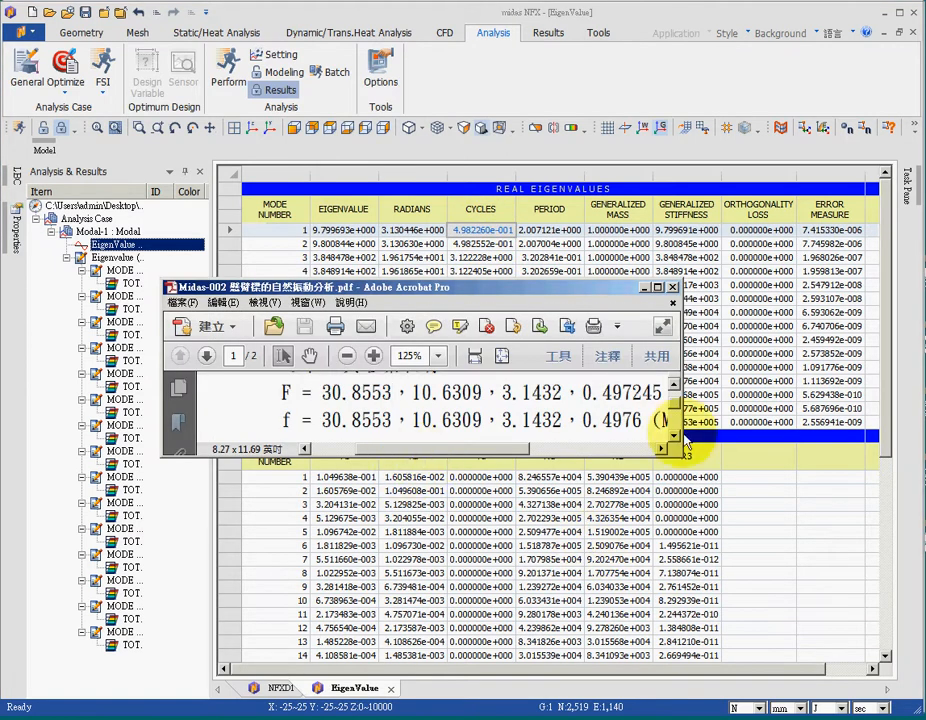
{"action": "left_click", "coordinate": [470, 258]}
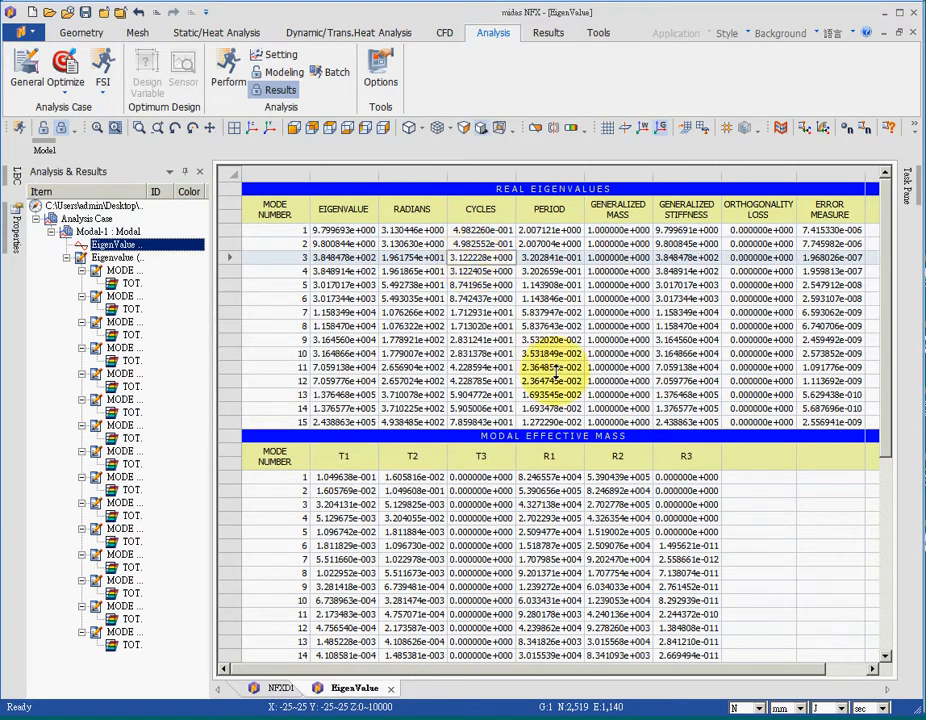
{"action": "key", "text": "alt+Tab"}
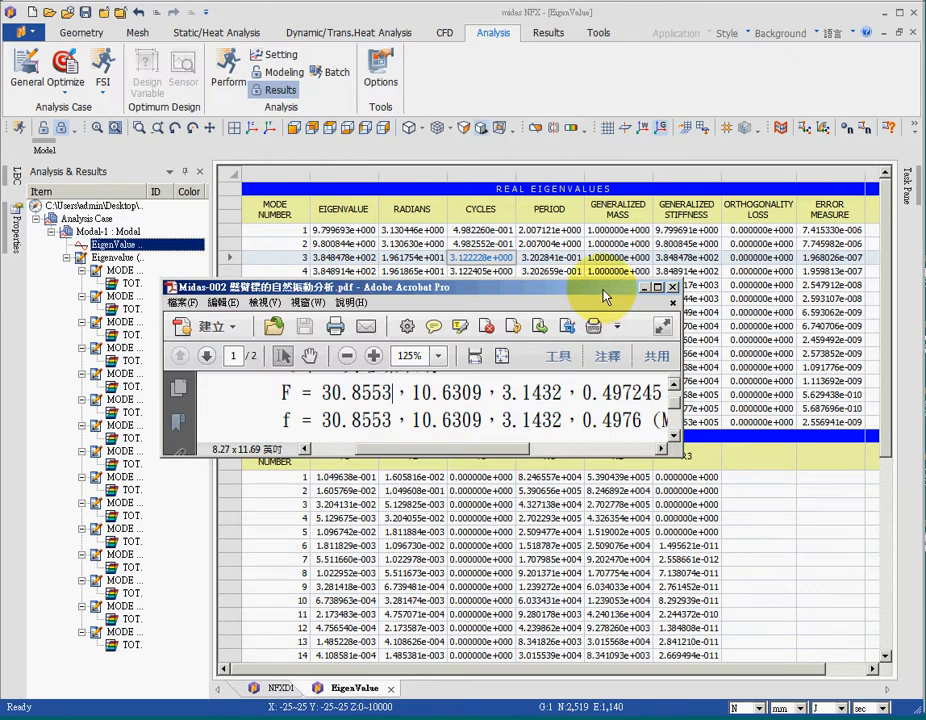
{"action": "left_click_drag", "start_coordinate": [605, 296], "coordinate": [675, 474]}
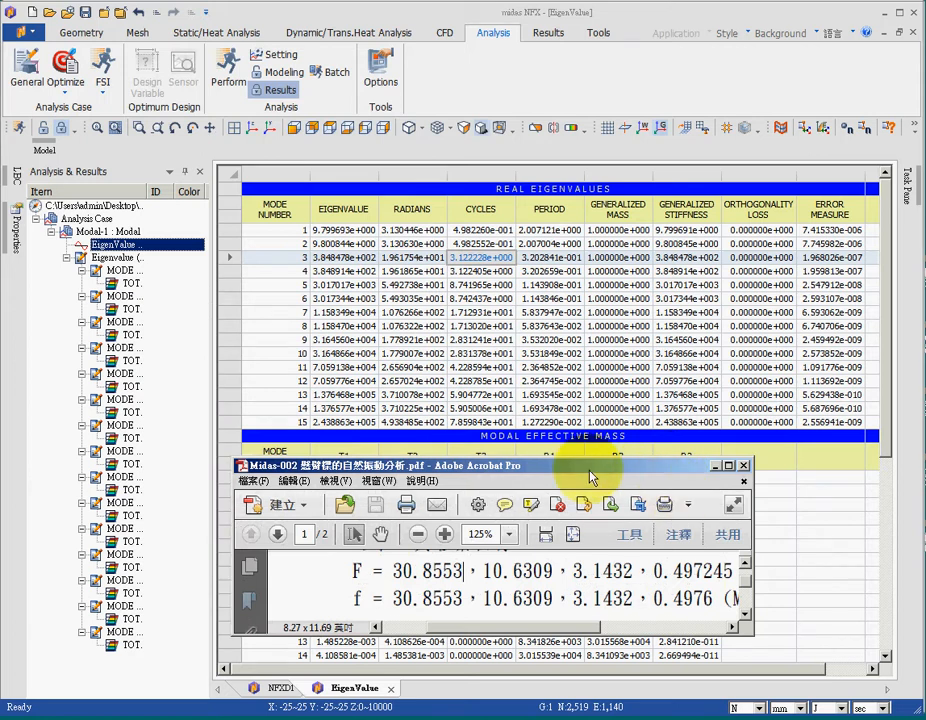
Step: Compare the mode 5 cycles value in the eigenvalue table with the second F-row frequency in the cantilever beam PDF in Adobe Acrobat Pro
{"action": "left_click", "coordinate": [466, 287]}
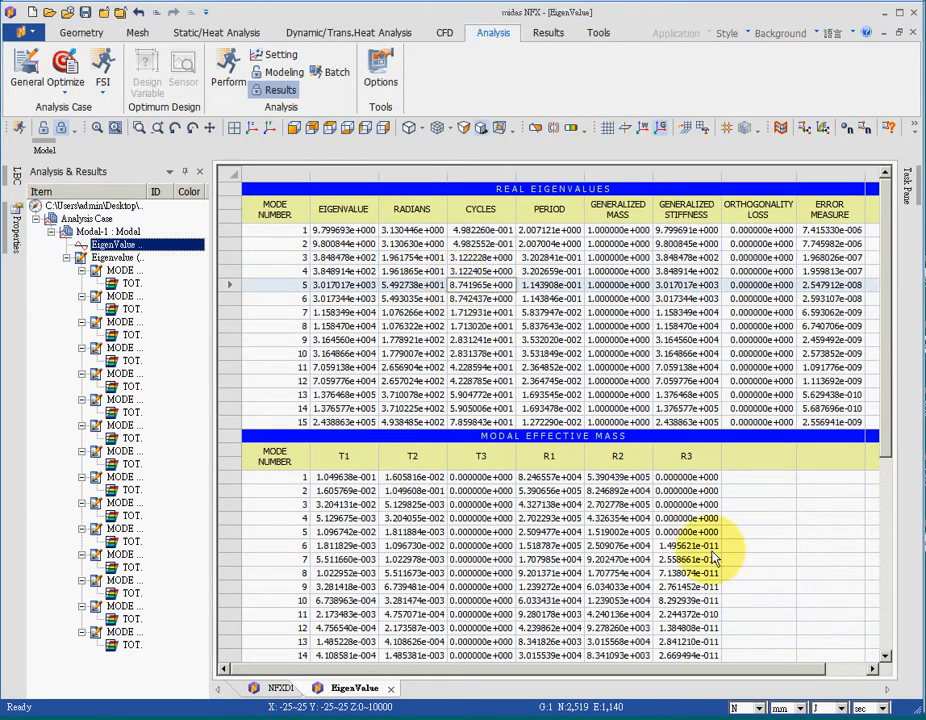
{"action": "key", "text": "alt+Tab"}
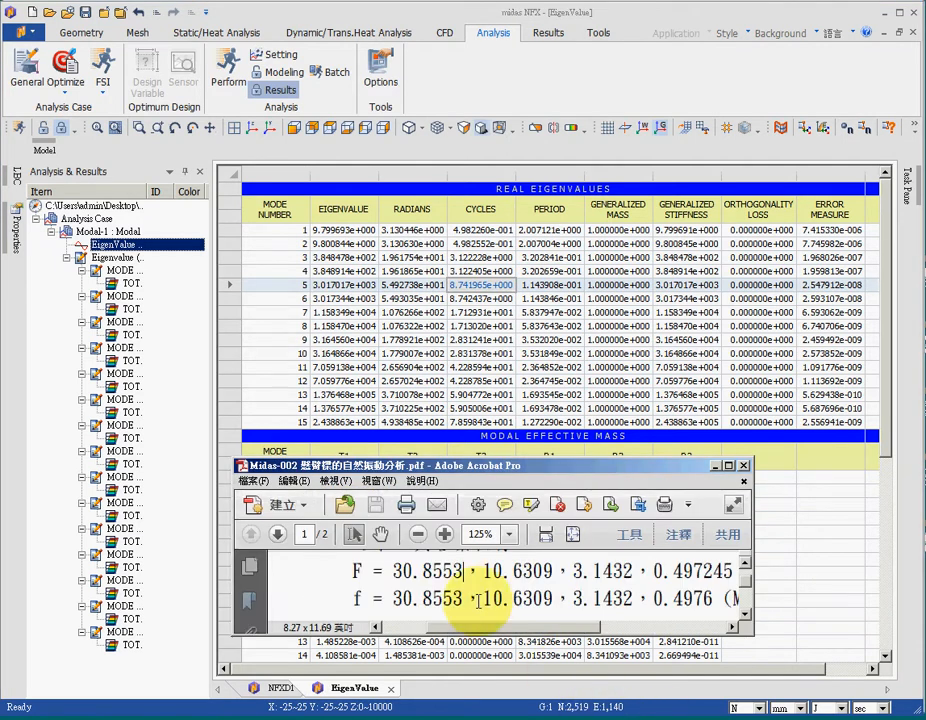
{"action": "left_click_drag", "start_coordinate": [481, 570], "coordinate": [550, 578]}
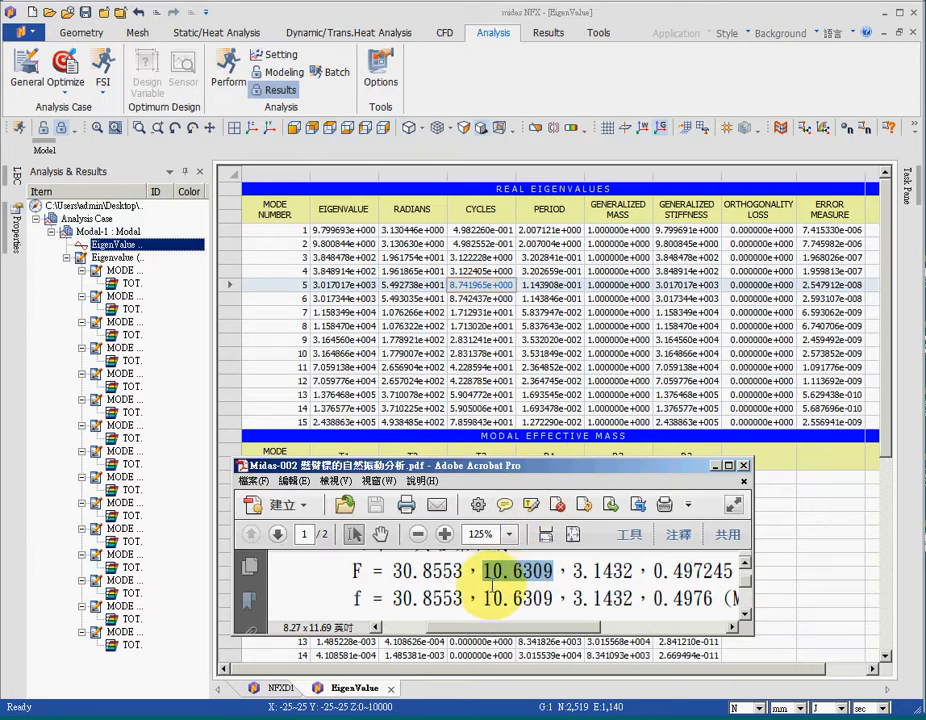
{"action": "left_click", "coordinate": [425, 578]}
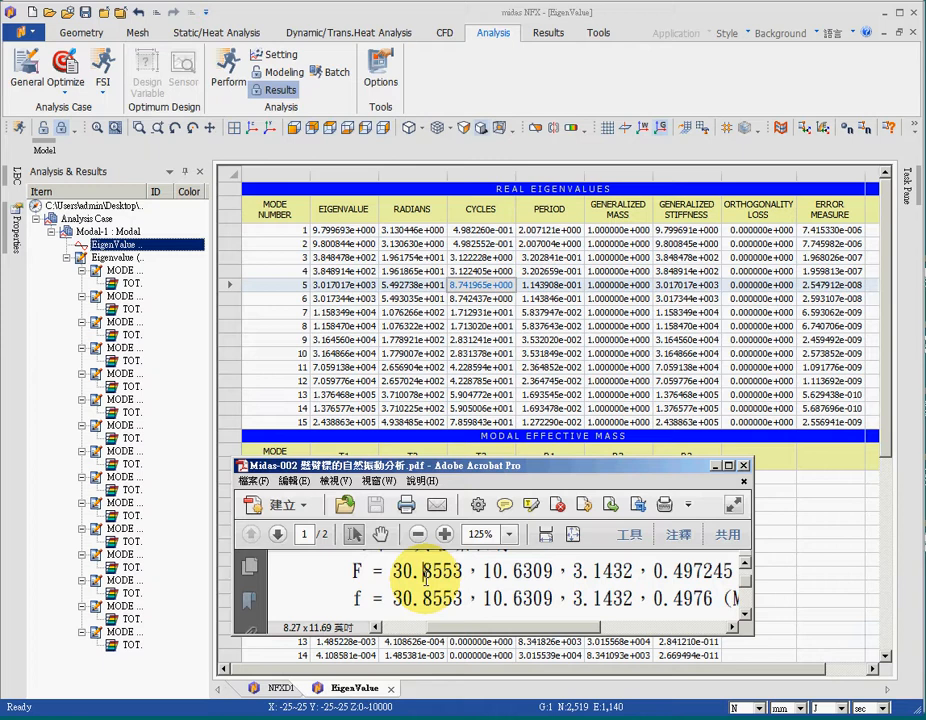
Step: Compare the mode 7 cycles value in the midas NFX eigenvalue table with the first F-row frequency in the Adobe Acrobat Pro reference PDF
{"action": "left_click", "coordinate": [466, 322]}
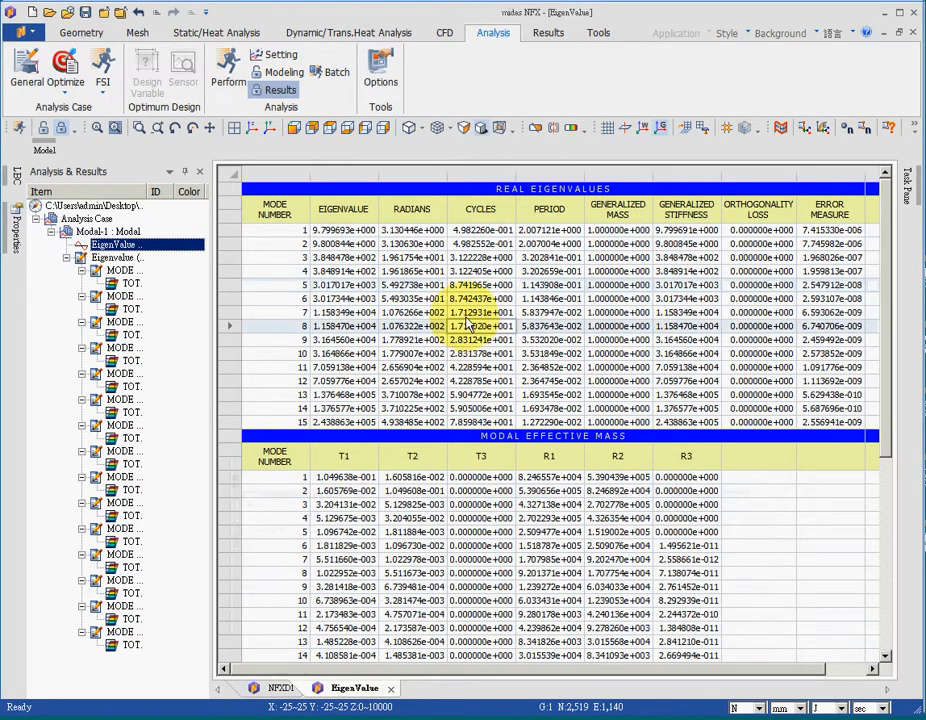
{"action": "left_click", "coordinate": [471, 315]}
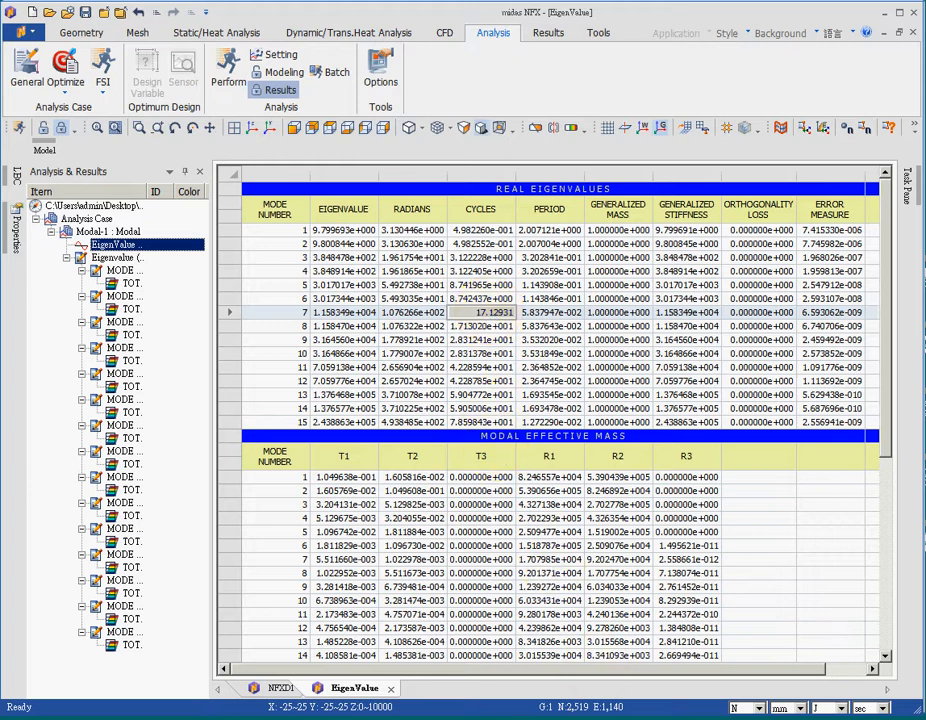
{"action": "key", "text": "alt+Tab"}
{"action": "left_click_drag", "start_coordinate": [393, 571], "coordinate": [463, 578]}
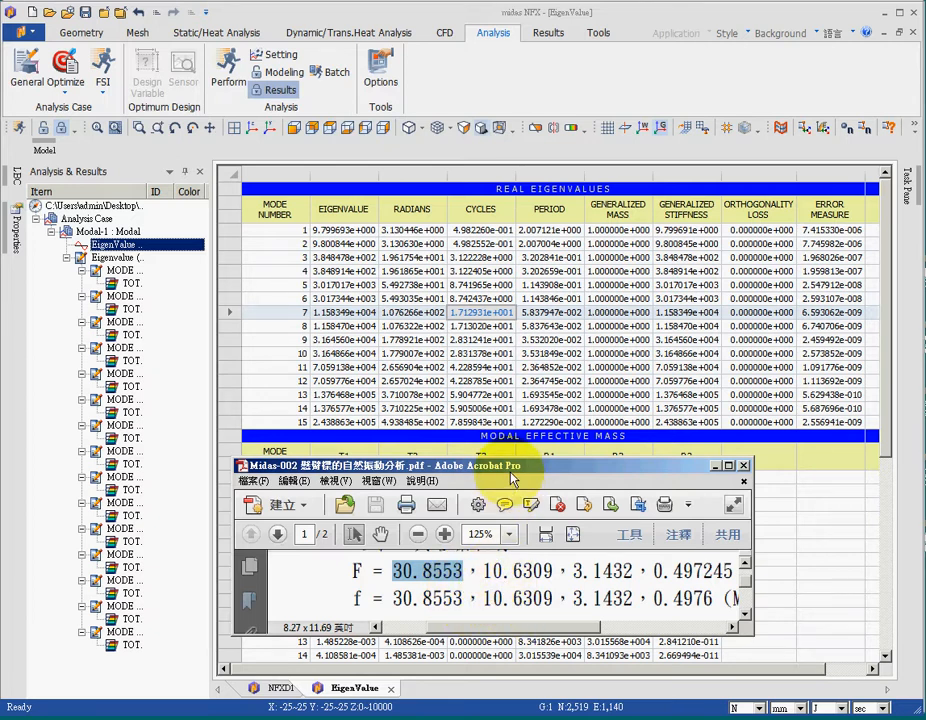
Step: Examine the reference PDF's first and last F-row frequencies and the last f-row frequency against the first modes in the table
{"action": "left_click_drag", "start_coordinate": [511, 471], "coordinate": [538, 294]}
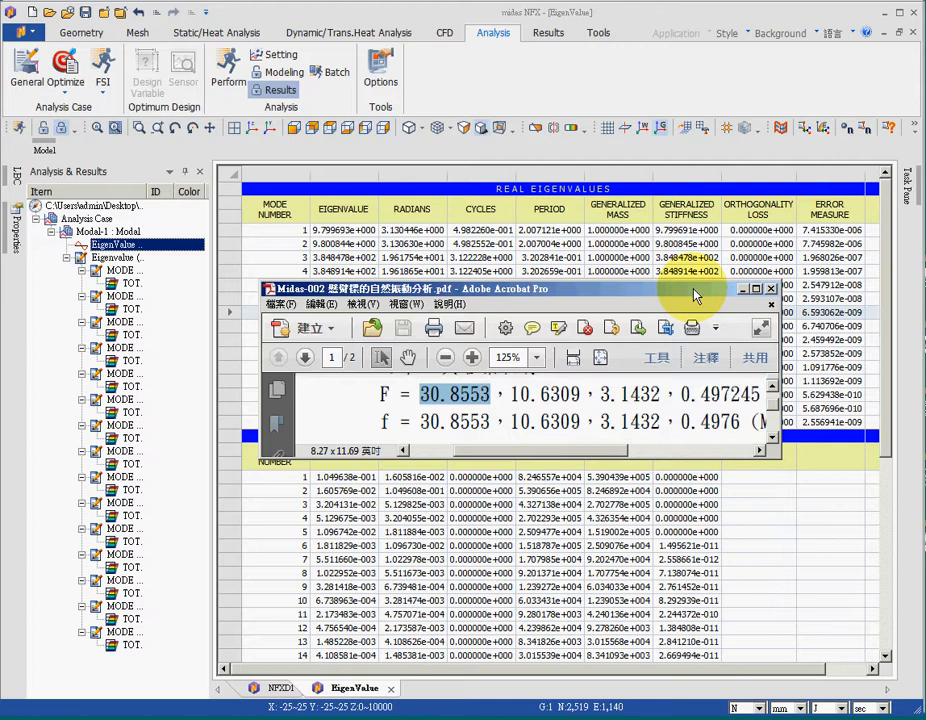
{"action": "left_click", "coordinate": [722, 420]}
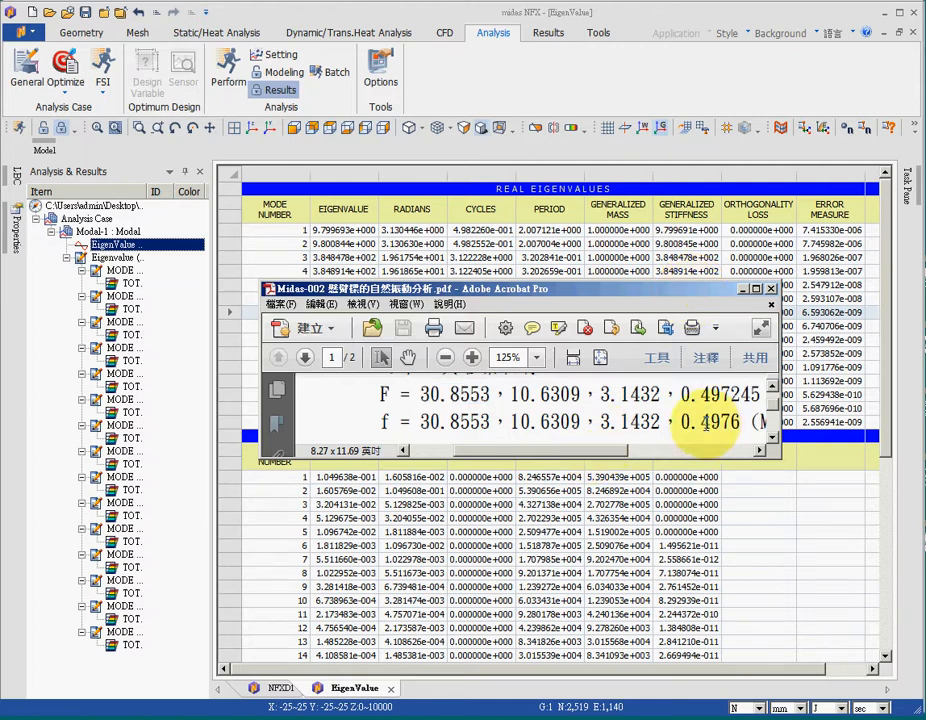
{"action": "left_click_drag", "start_coordinate": [420, 393], "coordinate": [491, 398]}
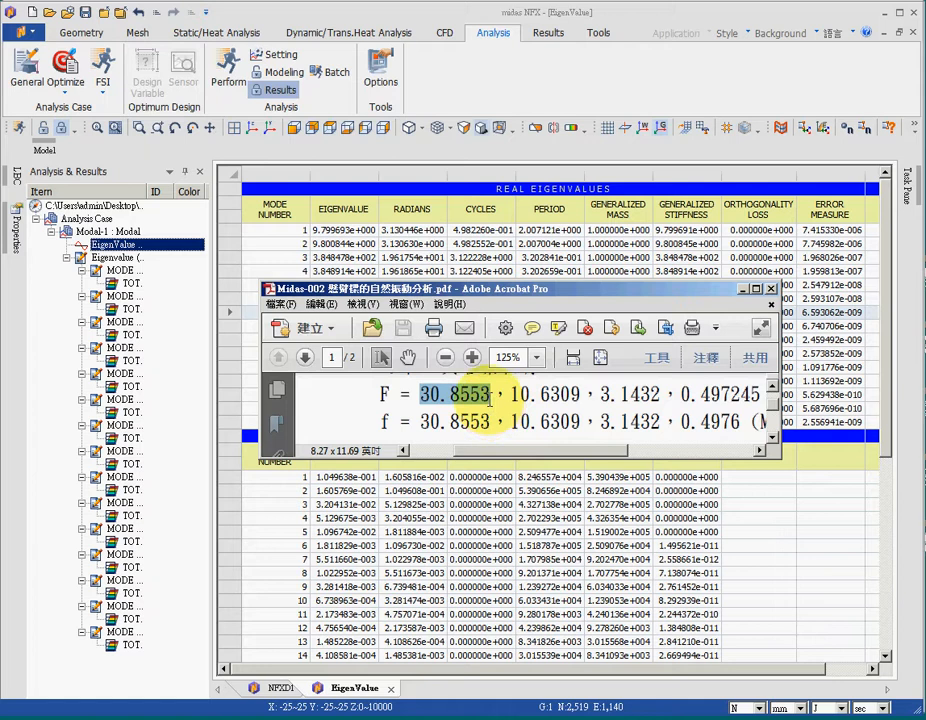
{"action": "left_click_drag", "start_coordinate": [681, 394], "coordinate": [762, 413]}
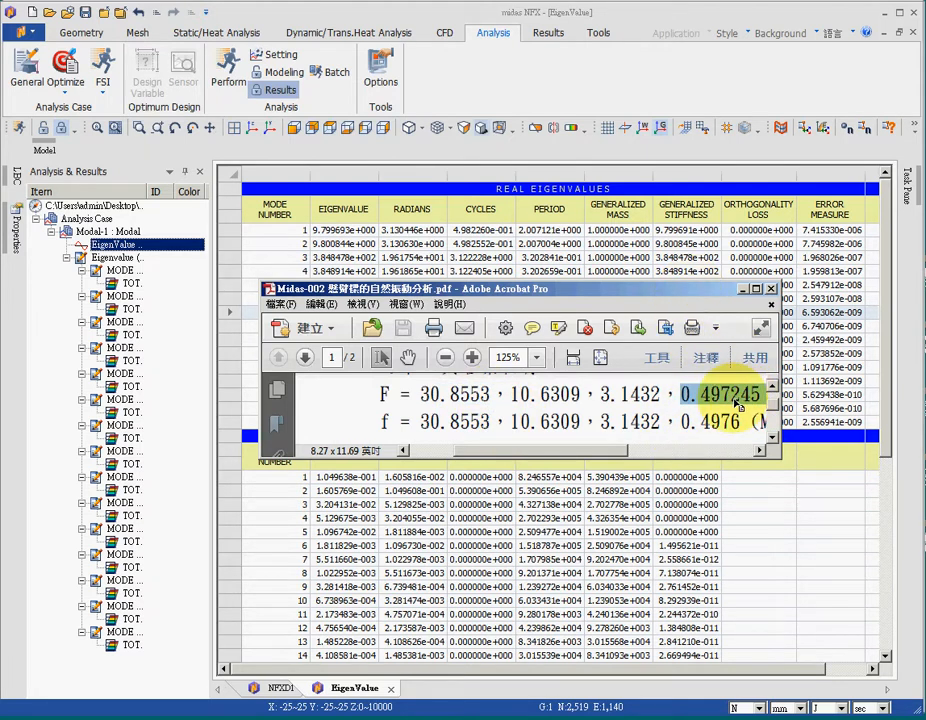
{"action": "left_click_drag", "start_coordinate": [681, 421], "coordinate": [745, 435]}
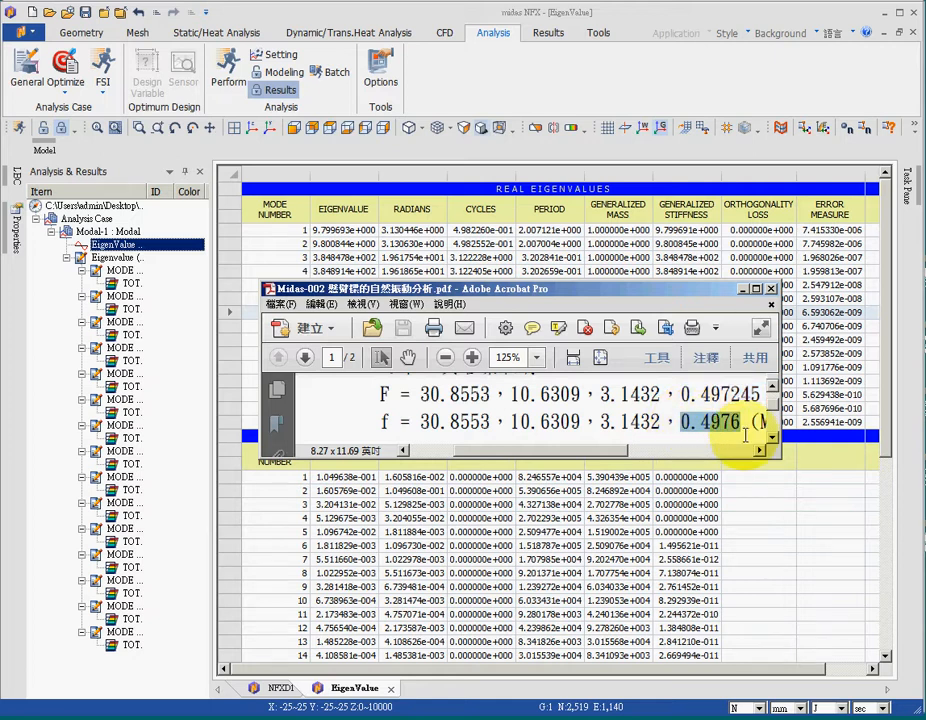
Step: Recheck the last and first F-row frequencies, close the reference PDF and return to the mode 7 cycles value in midas NFX
{"action": "left_click_drag", "start_coordinate": [731, 290], "coordinate": [722, 361]}
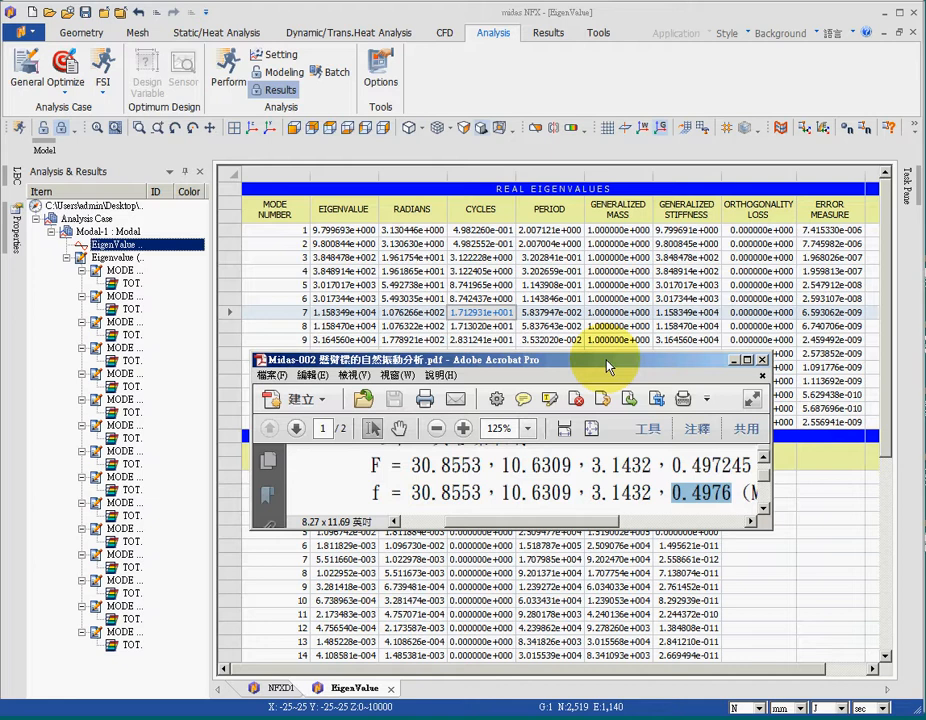
{"action": "left_click_drag", "start_coordinate": [671, 466], "coordinate": [762, 467]}
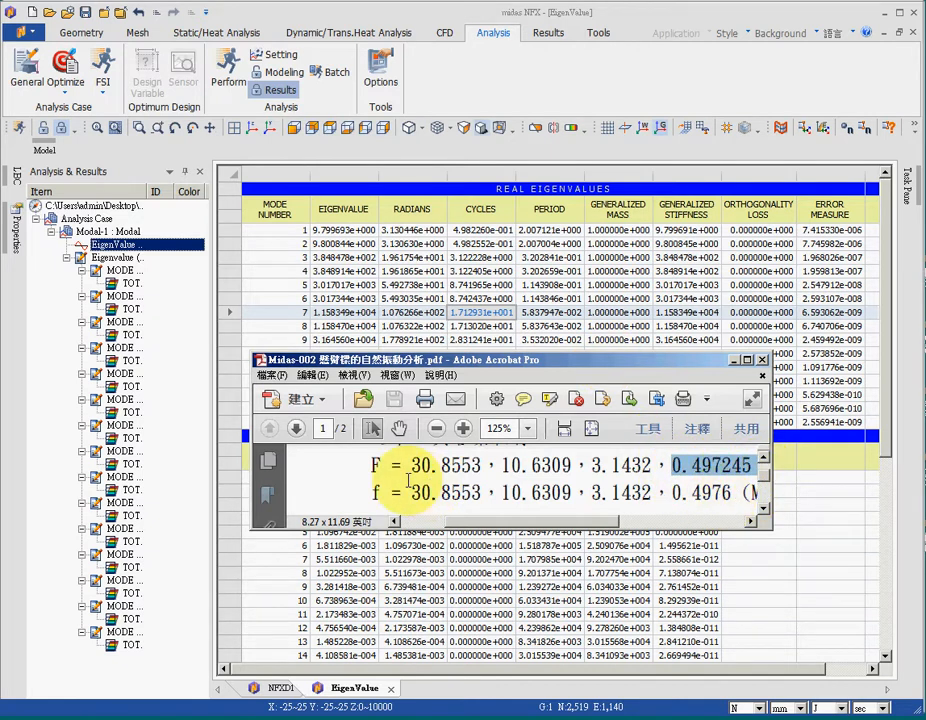
{"action": "left_click_drag", "start_coordinate": [410, 466], "coordinate": [480, 467]}
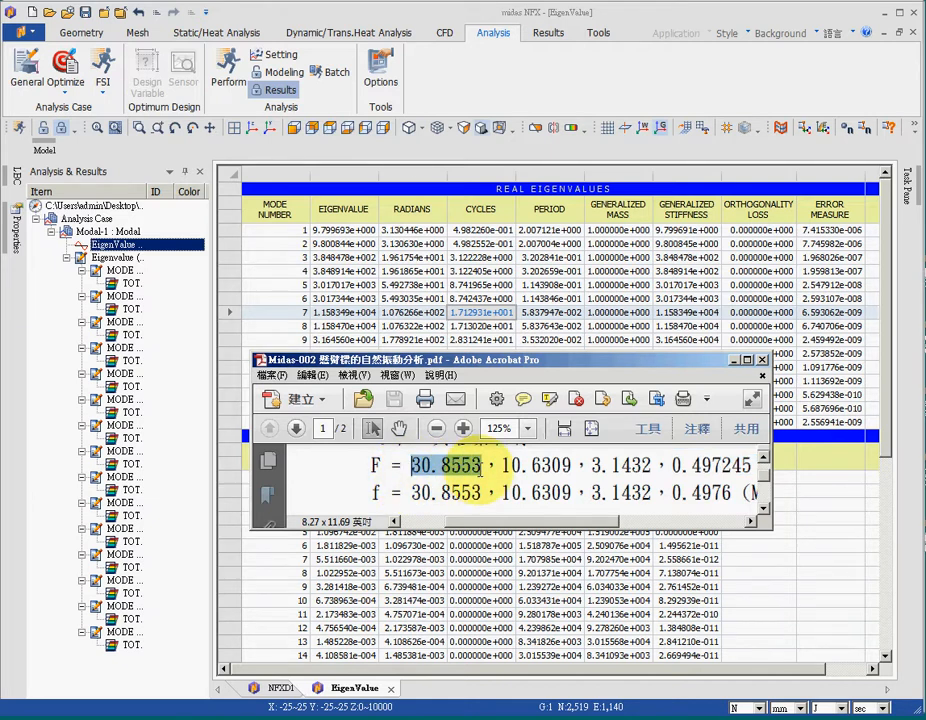
{"action": "left_click", "coordinate": [761, 361]}
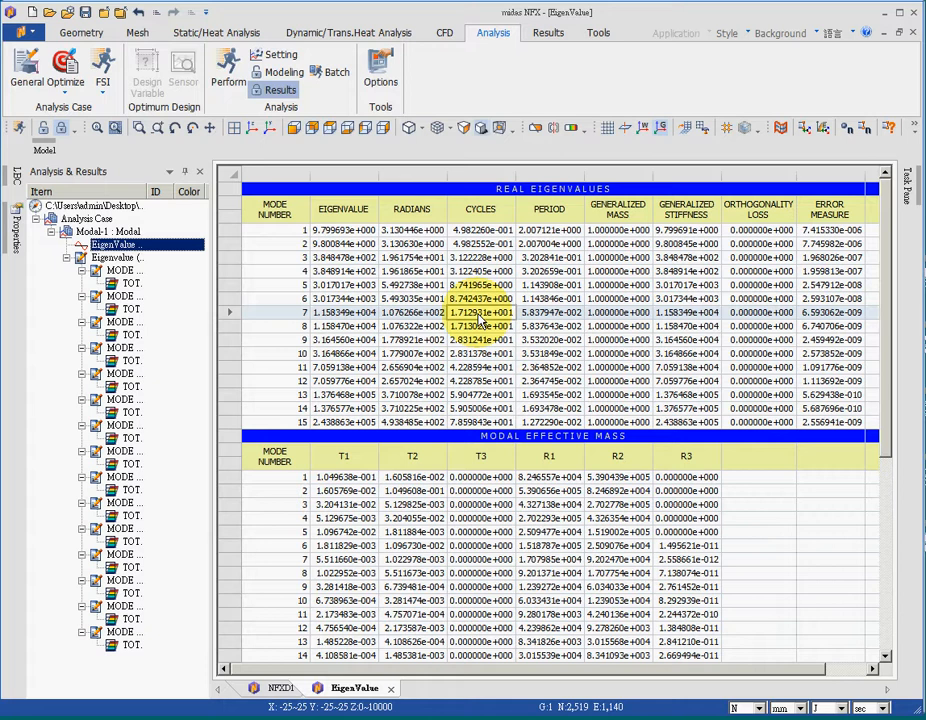
{"action": "double_click", "coordinate": [481, 318]}
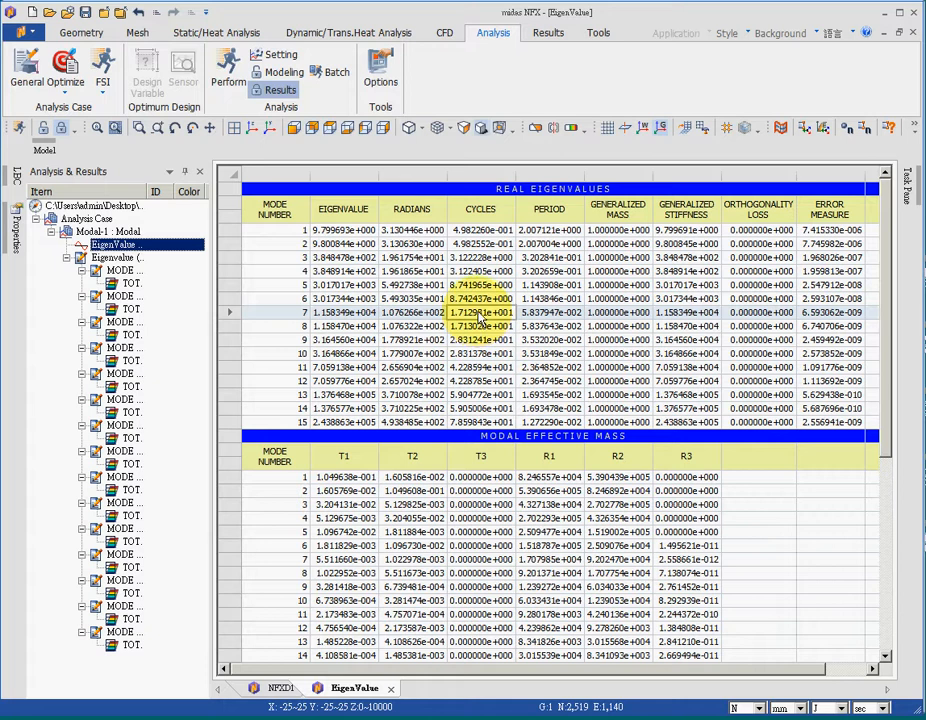